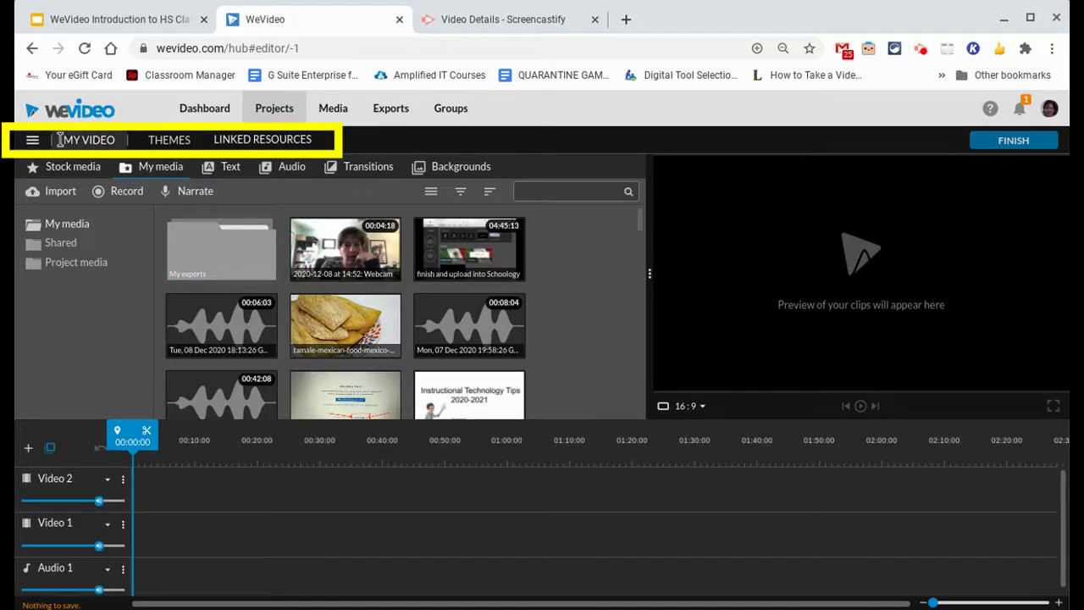
# Review the editor's main menu options and move the playhead to about 00:24:07 on the empty timeline.
pyautogui.click(34, 140)
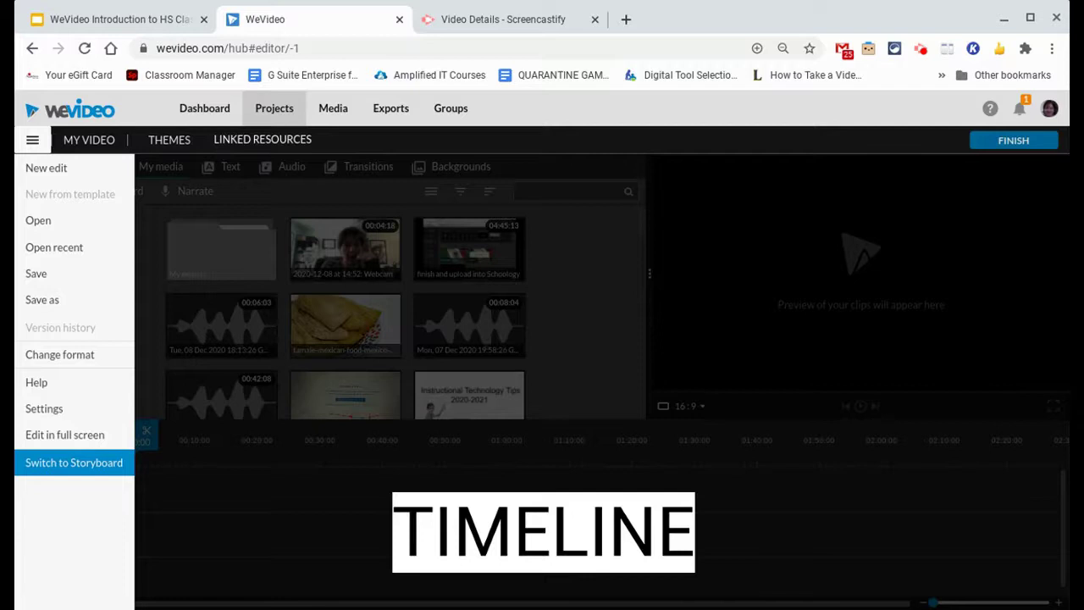
pyautogui.click(262, 534)
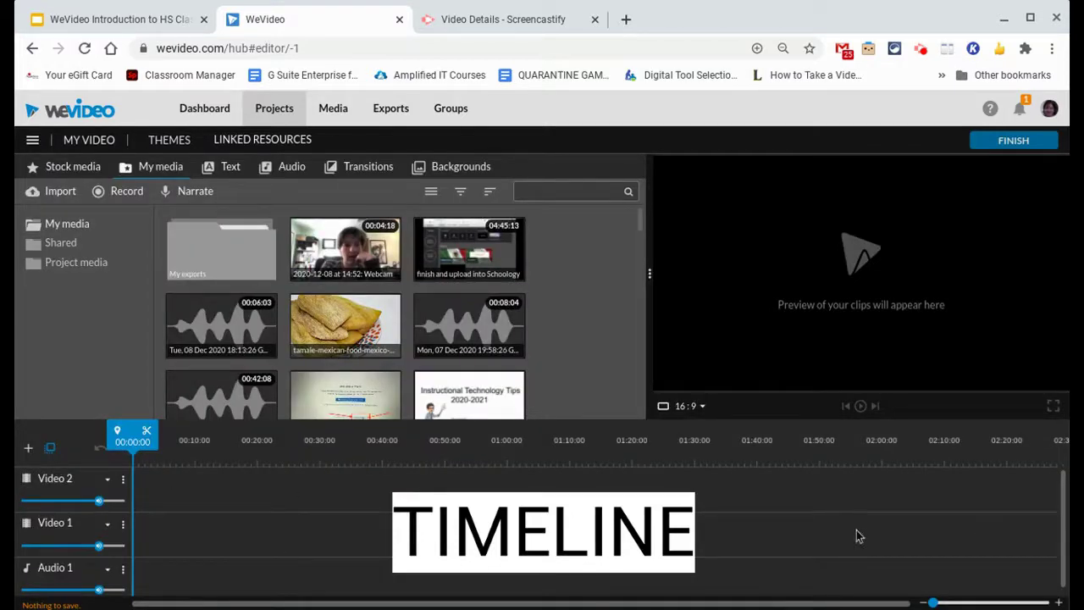
pyautogui.click(33, 140)
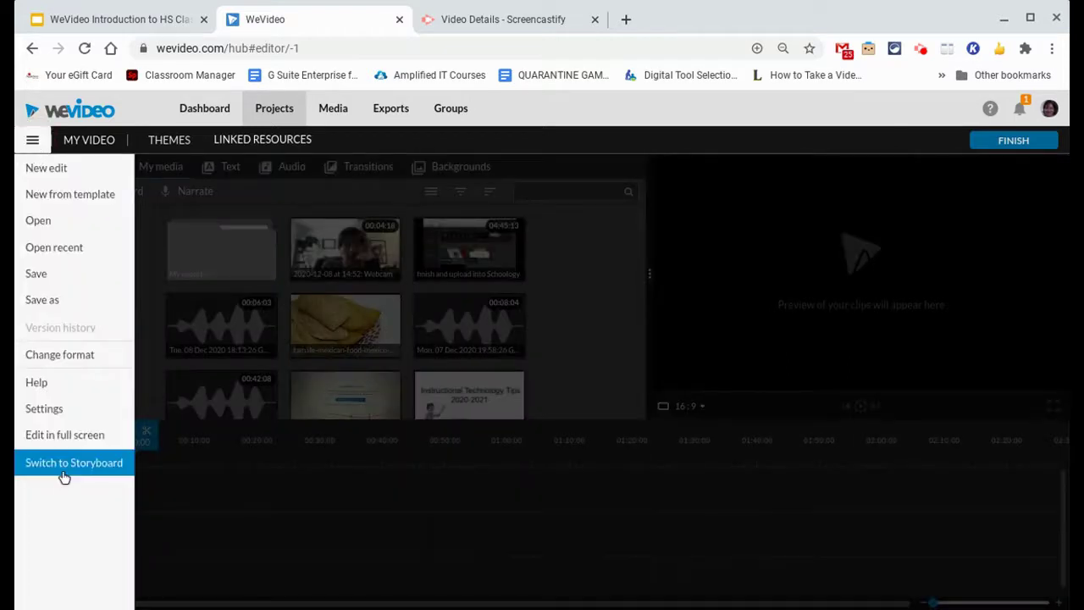
pyautogui.click(331, 569)
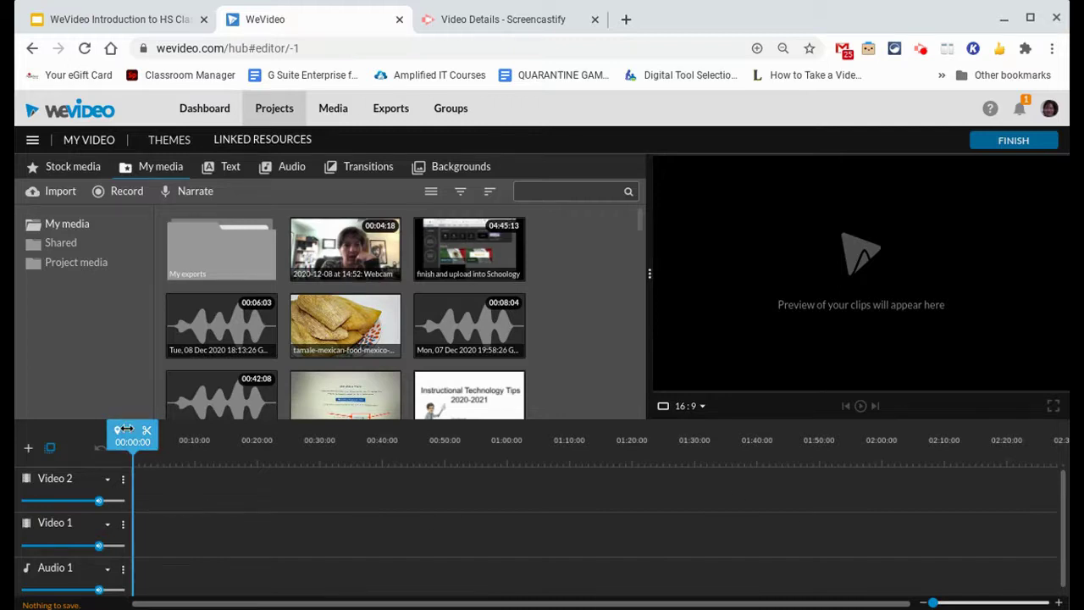
pyautogui.moveTo(123, 429); pyautogui.dragTo(280, 458)
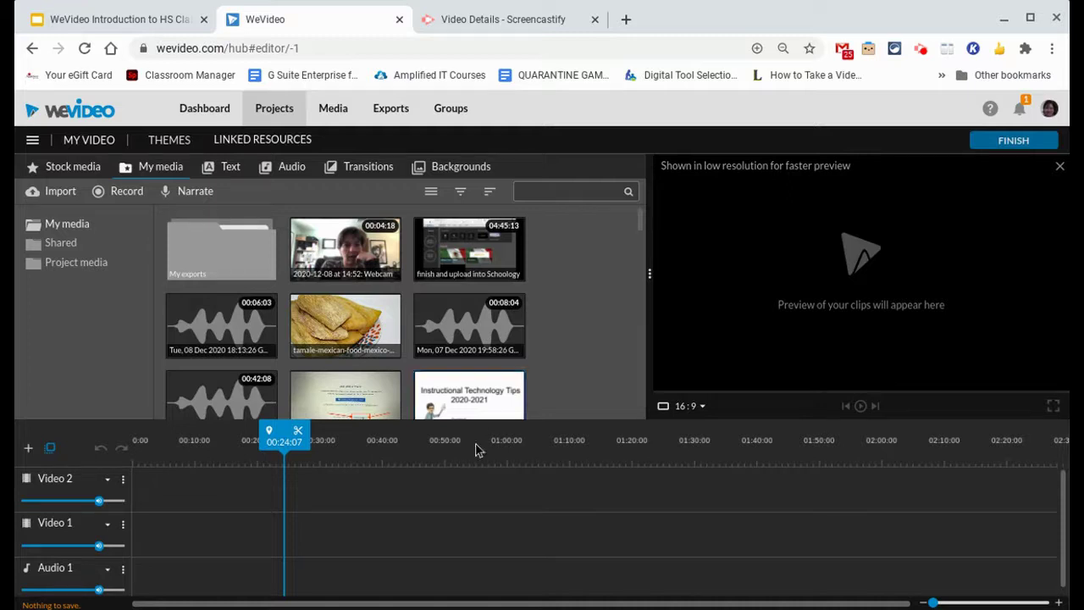
# Check the media type choices in the stock media library and search it for "paris".
pyautogui.click(71, 165)
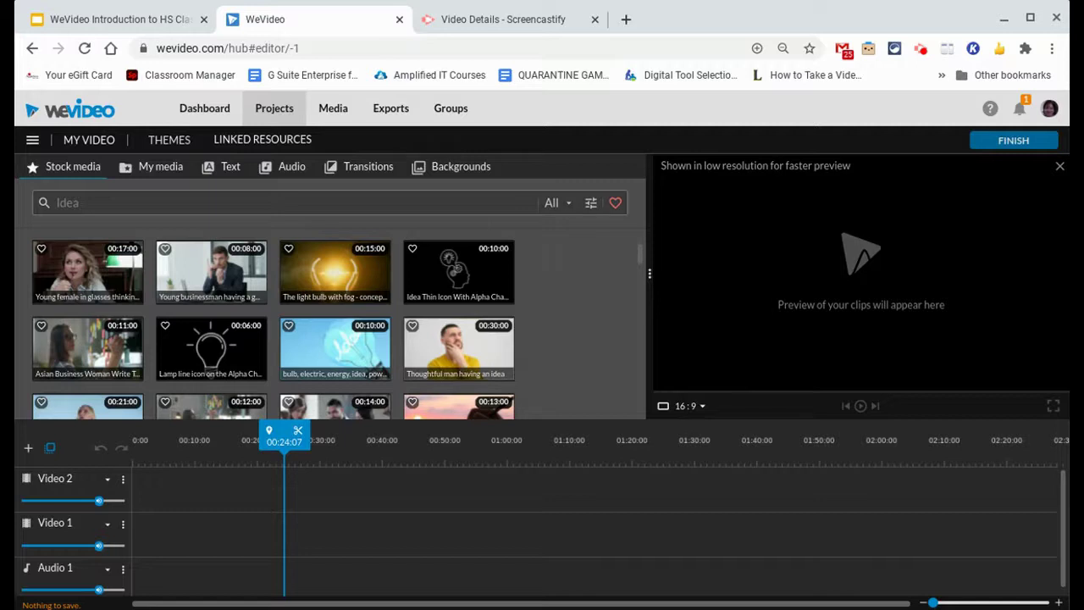
pyautogui.click(563, 204)
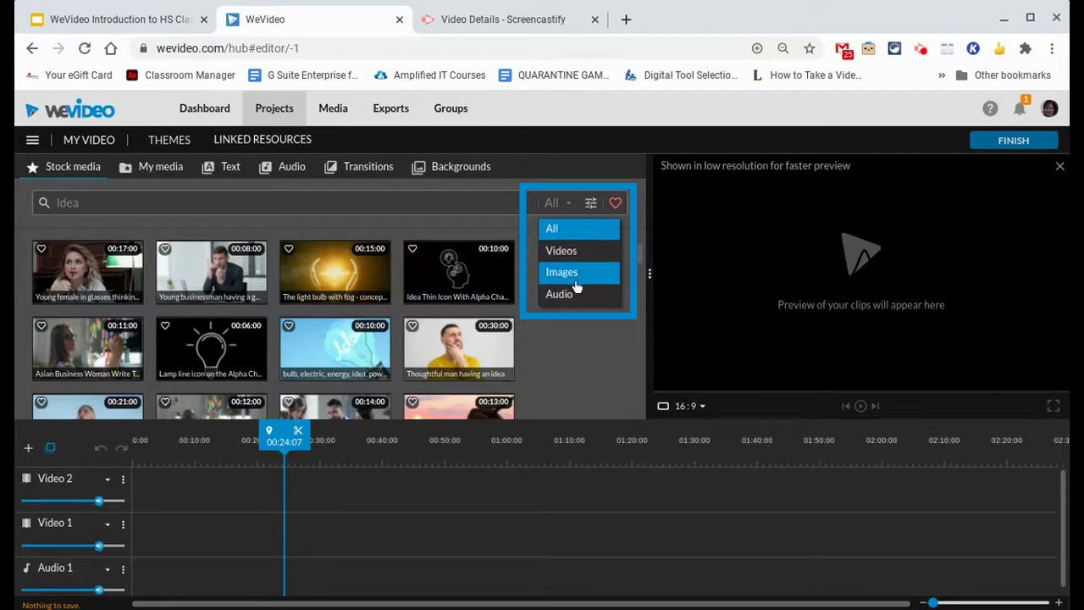
pyautogui.click(444, 204)
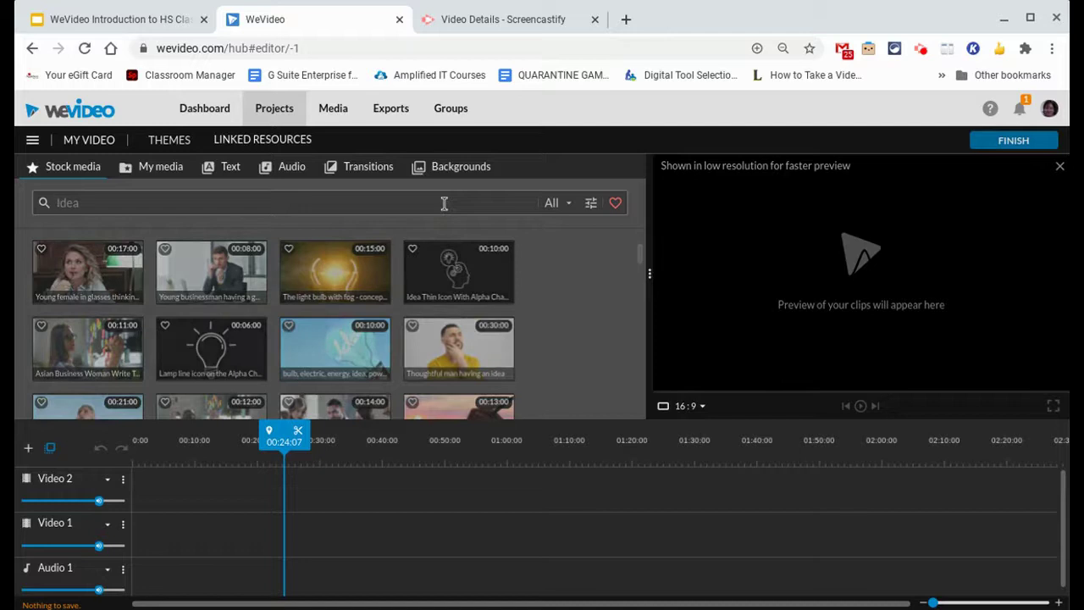
pyautogui.write('paris')
pyautogui.press('Return')
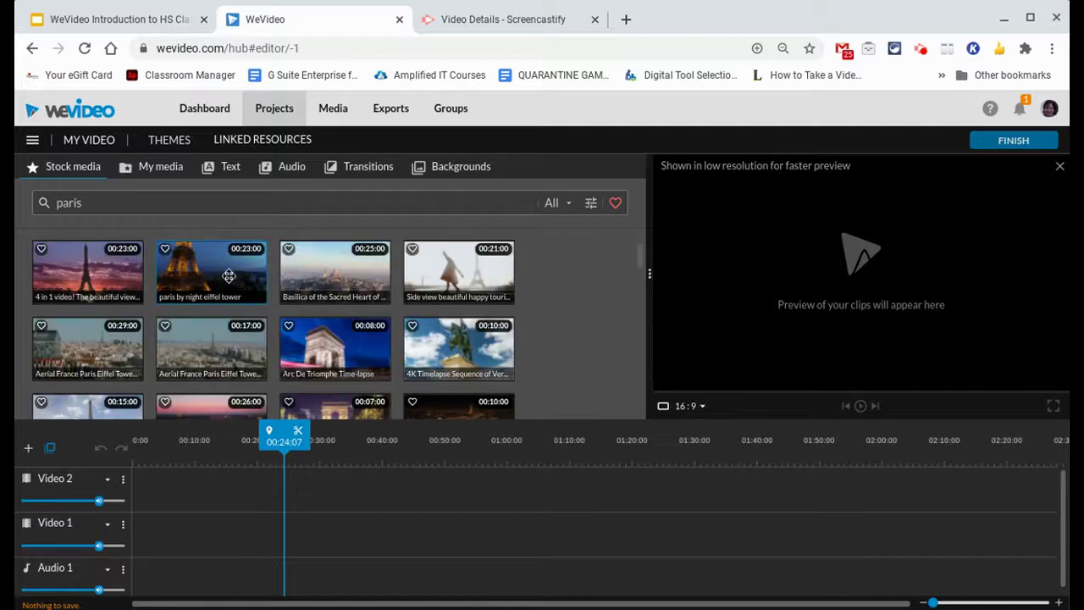
# Browse the results, preview the "4 in 1 video! The beautiful view..." clip and place it at the start of Video 1.
pyautogui.scroll(-3, 197, 272)
pyautogui.scroll(-1, 197, 271)
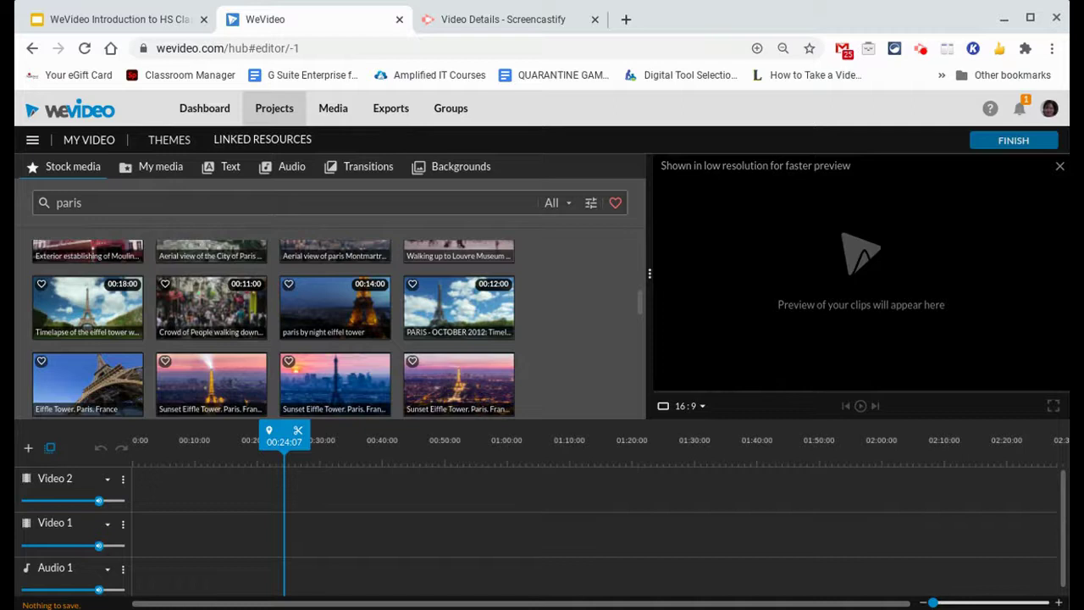
pyautogui.scroll(-3, 272, 331)
pyautogui.scroll(-5, 211, 305)
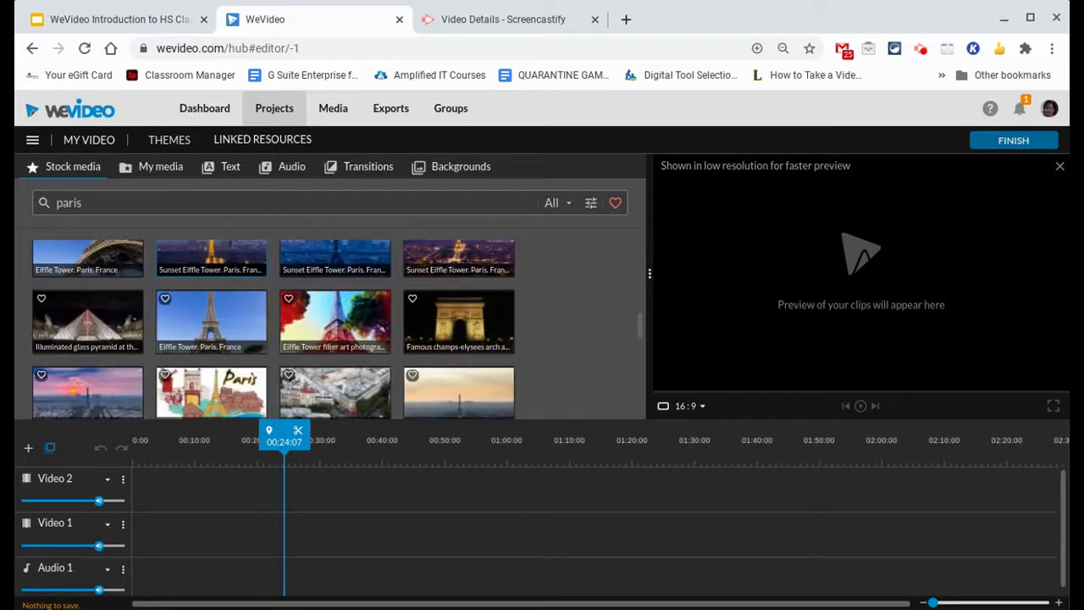
pyautogui.scroll(1, 220, 372)
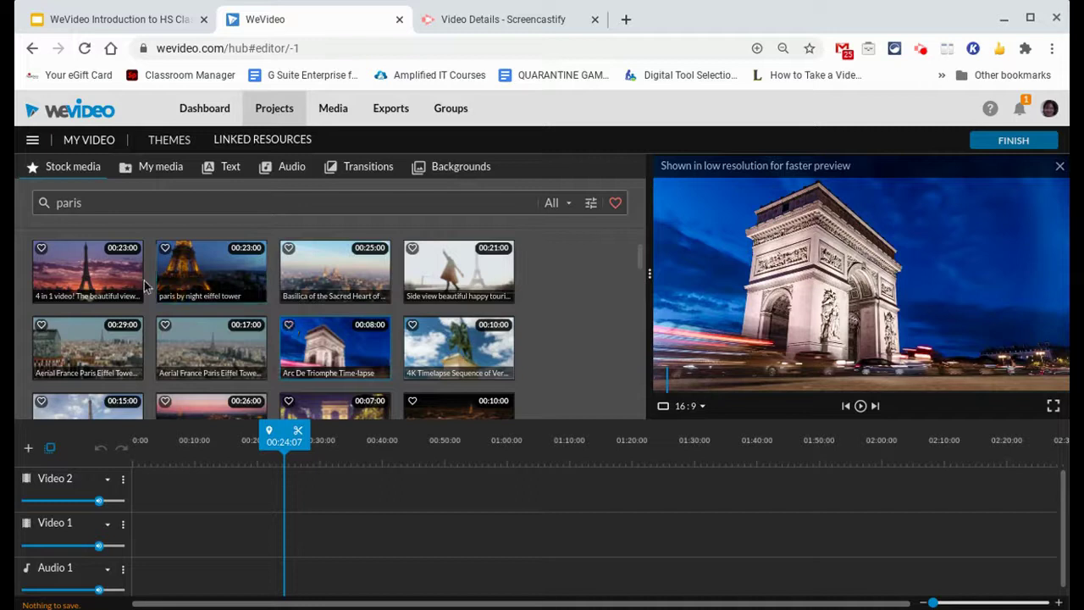
pyautogui.click(119, 274)
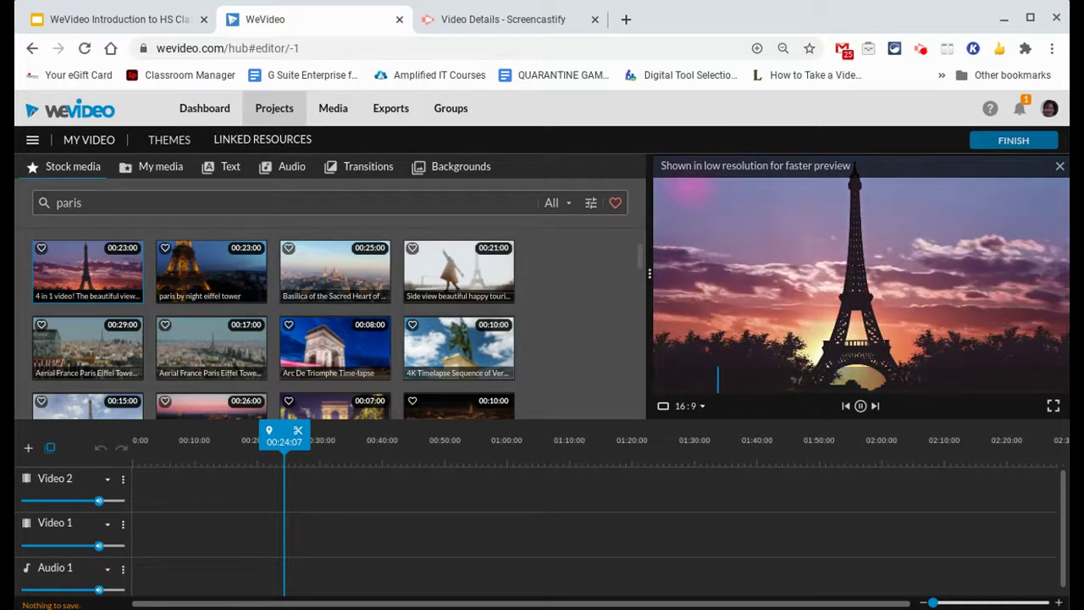
pyautogui.click(118, 275)
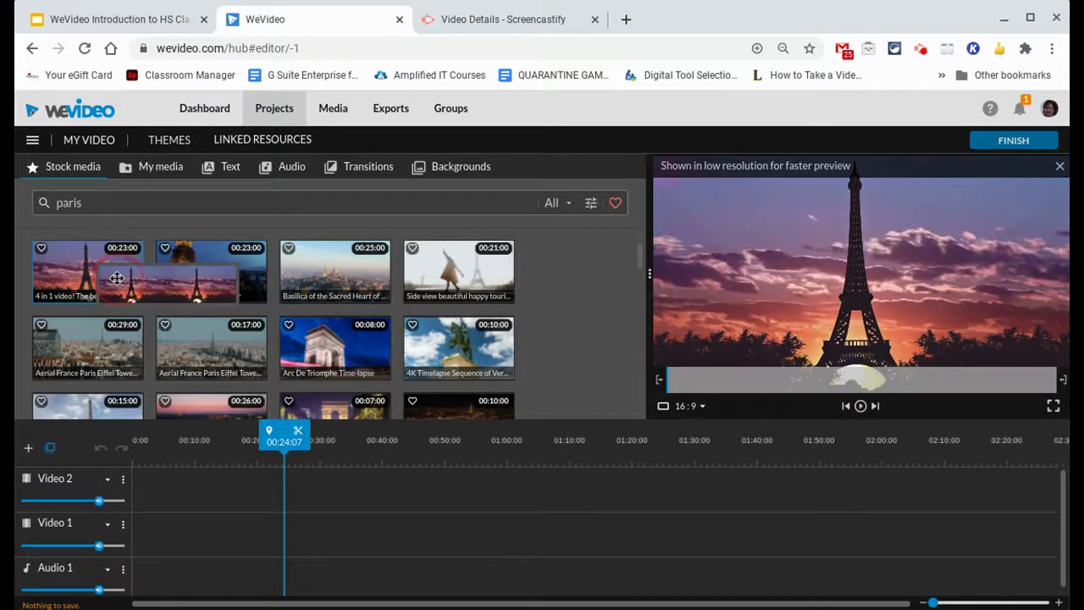
pyautogui.moveTo(116, 276); pyautogui.dragTo(147, 530)
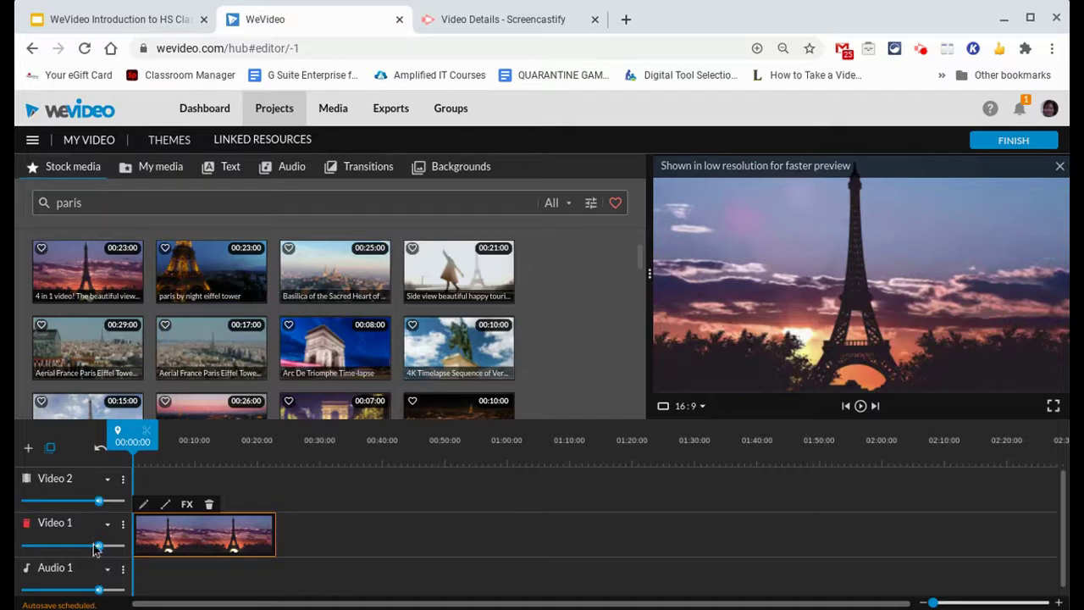
# Show the audio levels on the Video 1 track.
pyautogui.moveTo(100, 547)
pyautogui.click(89, 537)
pyautogui.click(123, 526)
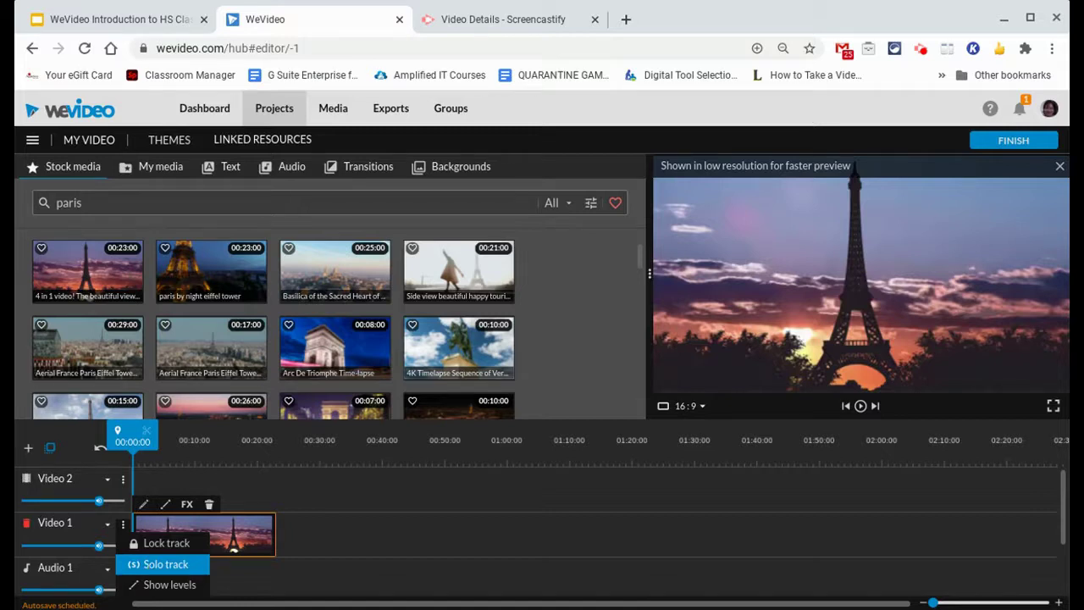
pyautogui.click(154, 584)
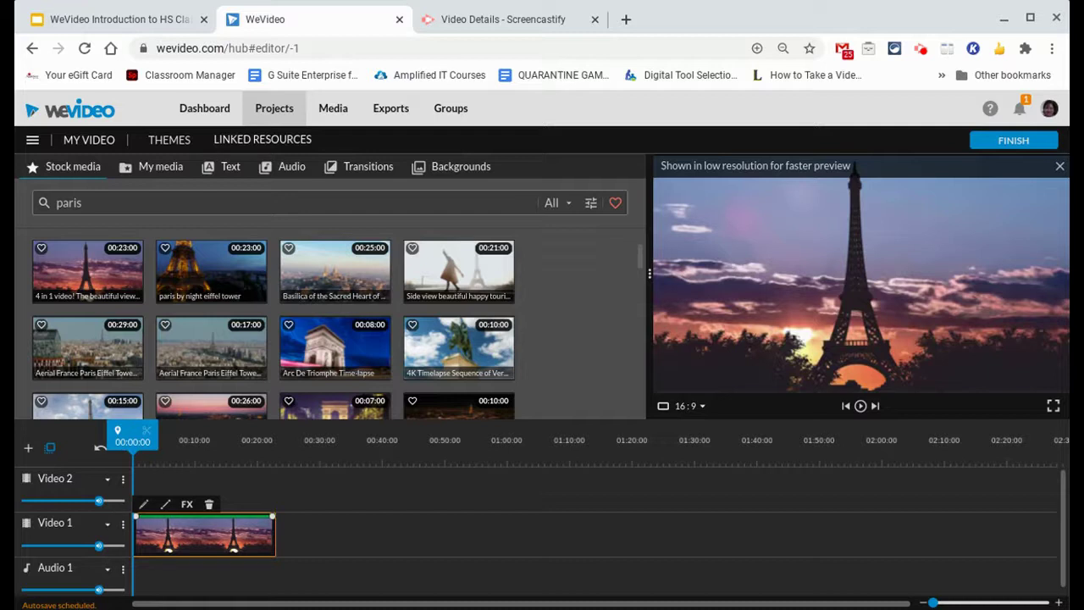
# Play the Eiffel Tower sunset clip, skip ahead in it, and pause playback at about 00:20:00.
pyautogui.press('space')
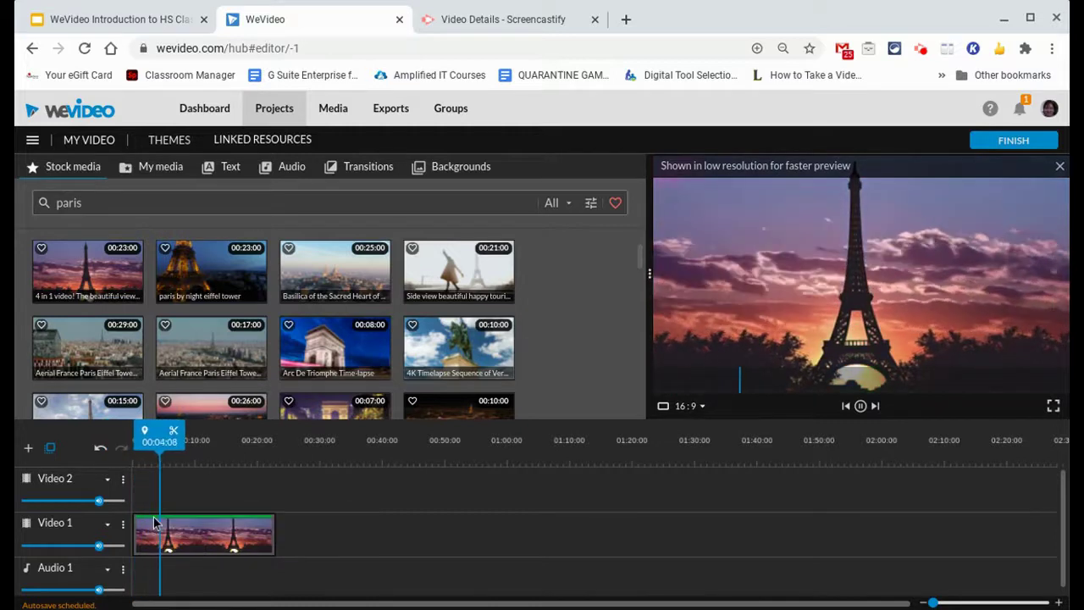
pyautogui.moveTo(178, 445); pyautogui.dragTo(223, 460)
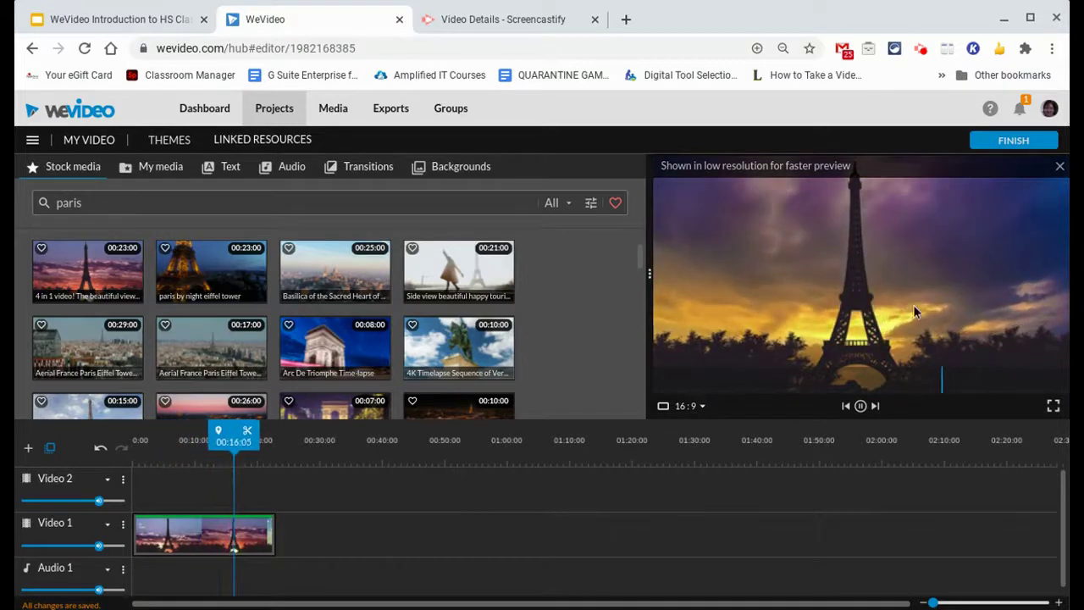
pyautogui.click(860, 408)
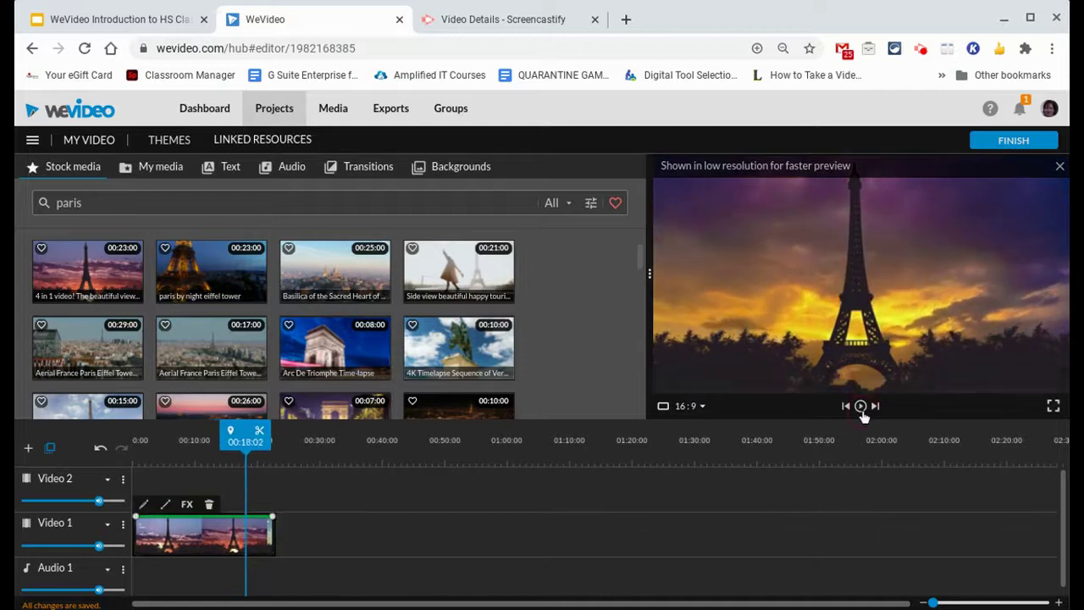
pyautogui.click(860, 408)
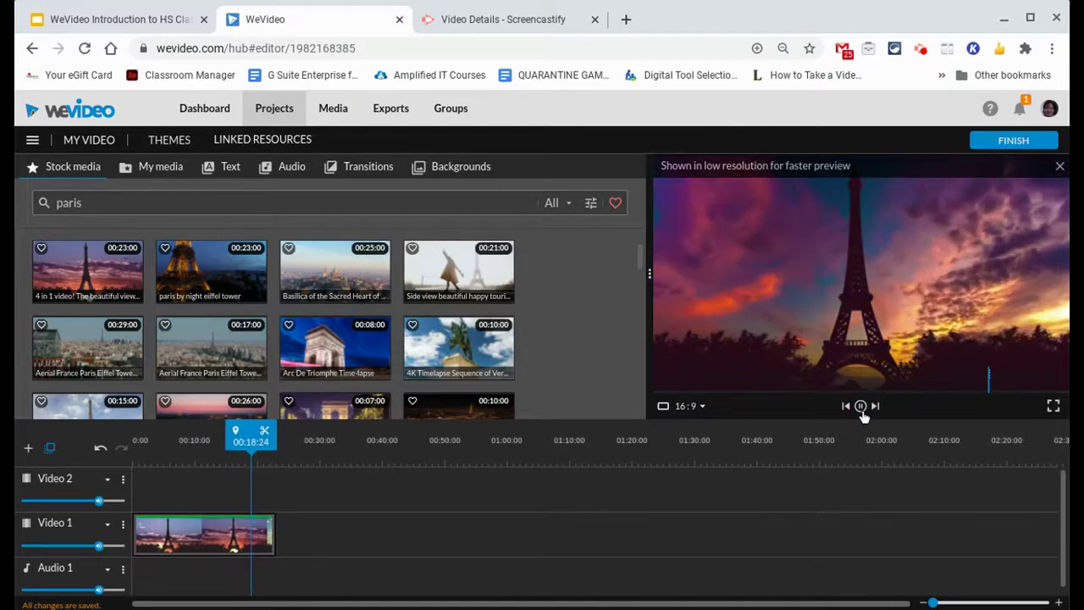
pyautogui.click(860, 408)
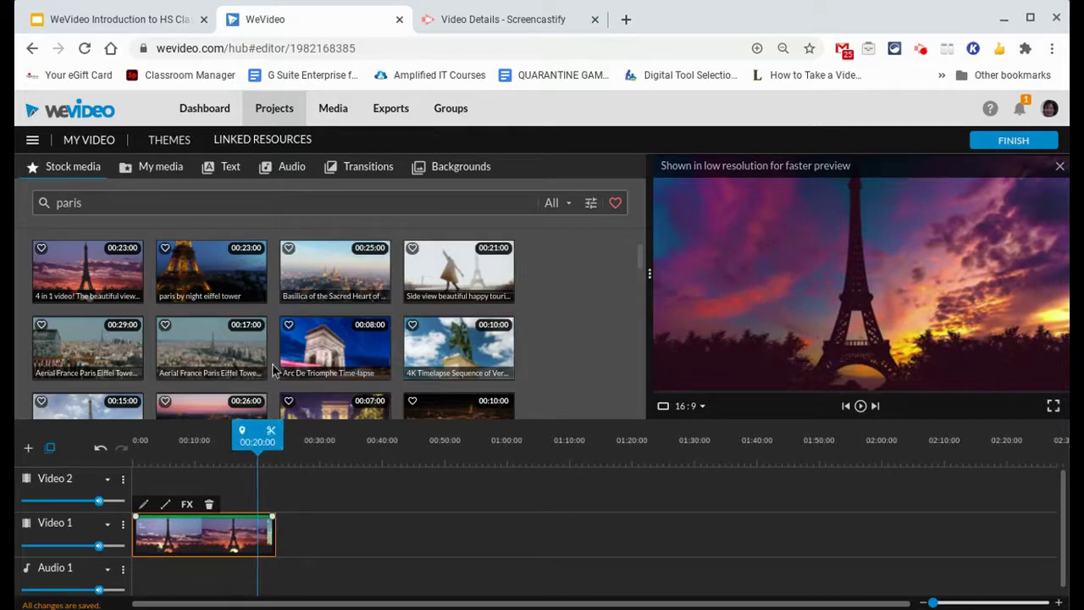
# Find the "Eiffle Tower. Paris. France" upward-view image in the results and place it directly after the clip on Video 1.
pyautogui.scroll(-5, 272, 369)
pyautogui.scroll(-3, 273, 369)
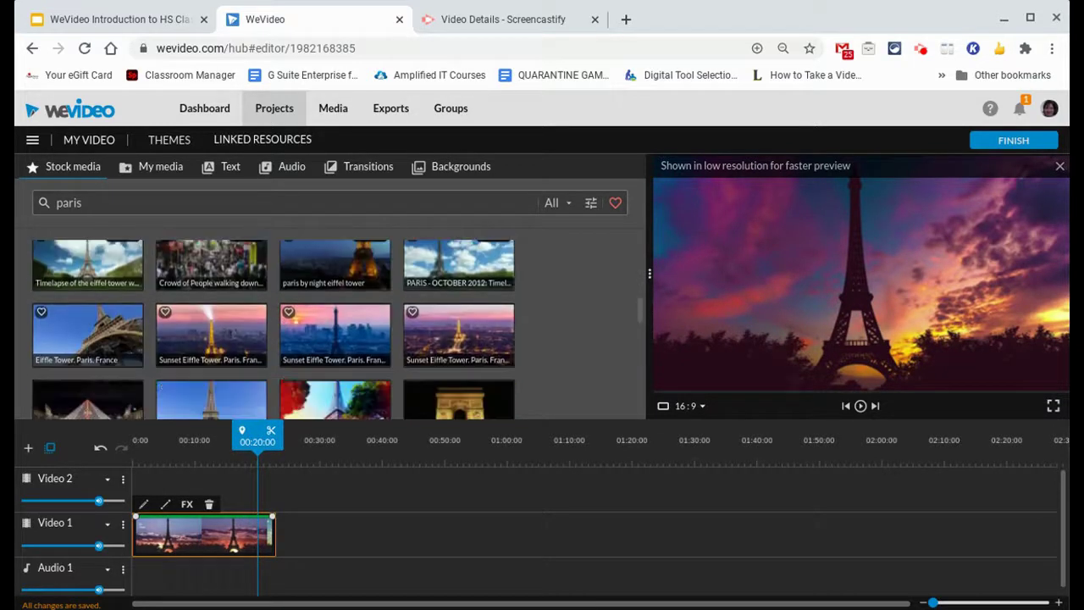
pyautogui.scroll(-5, 273, 369)
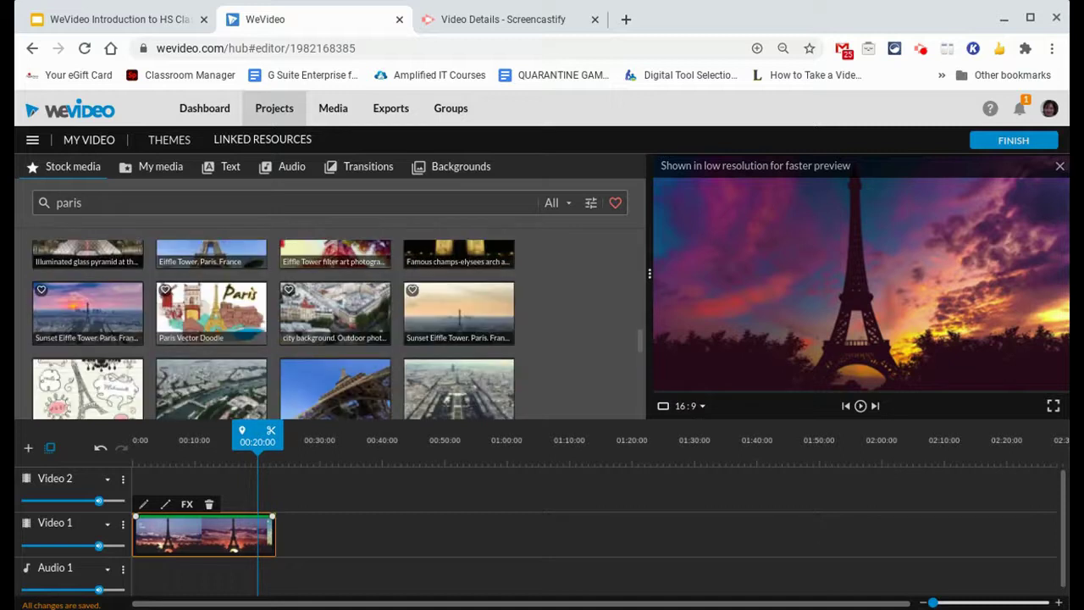
pyautogui.scroll(-2, 272, 369)
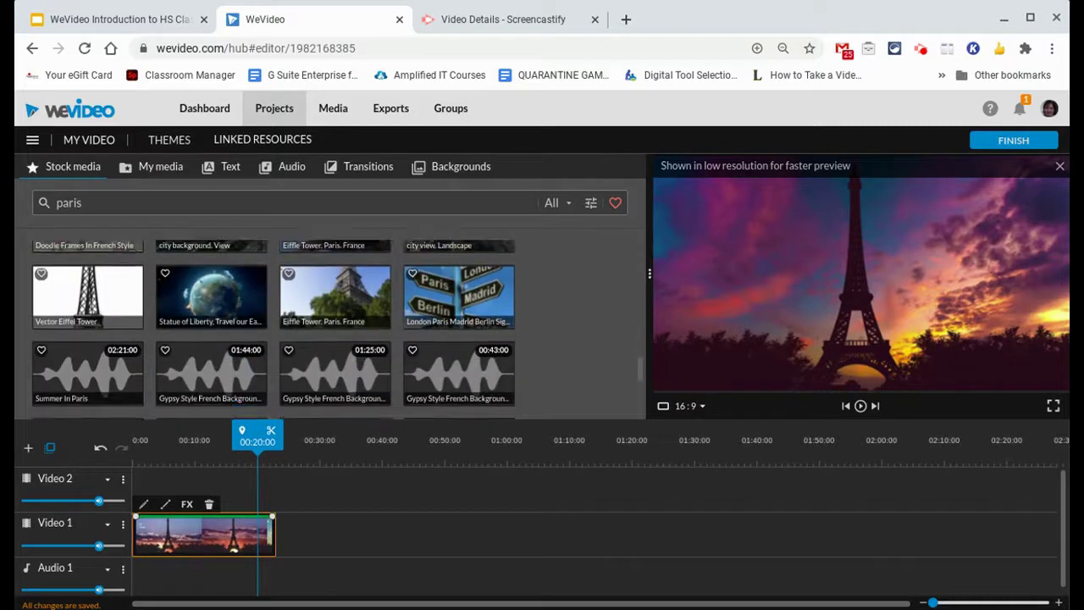
pyautogui.scroll(6, 272, 330)
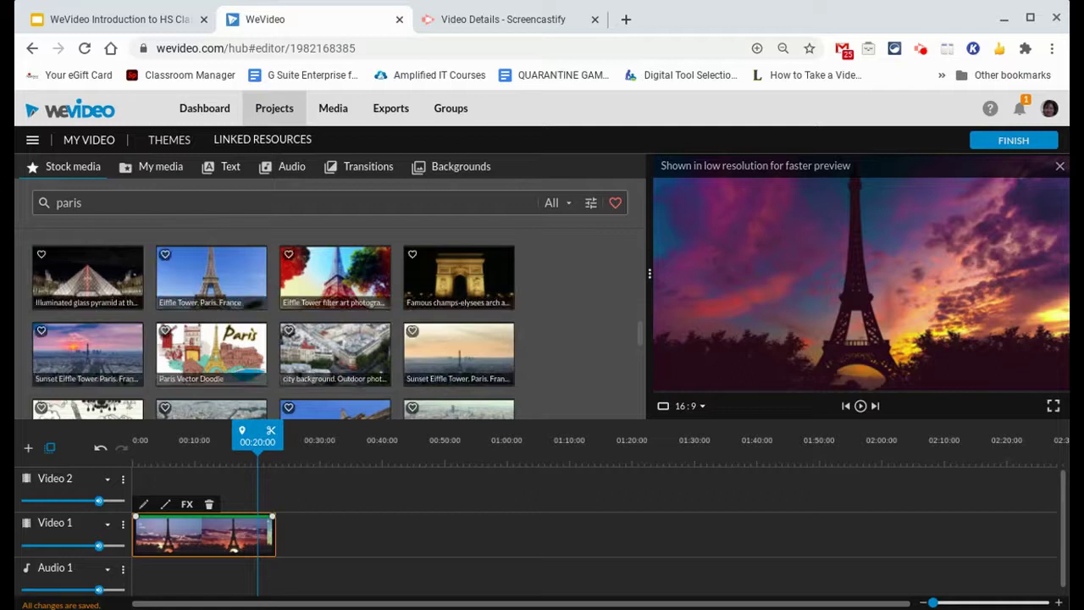
pyautogui.scroll(1, 298, 357)
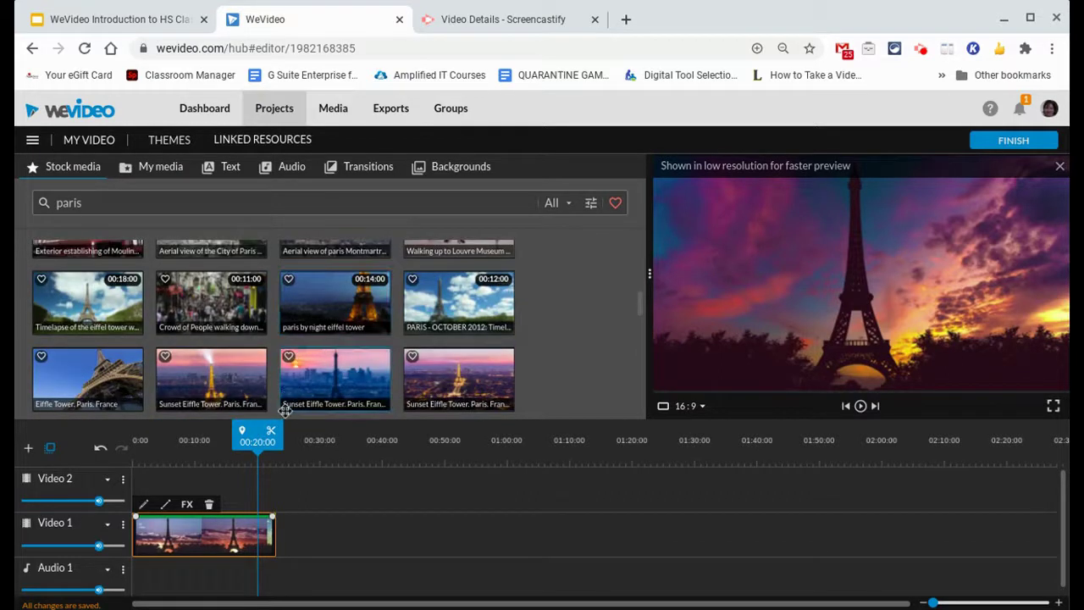
pyautogui.scroll(-3, 254, 373)
pyautogui.click(118, 296)
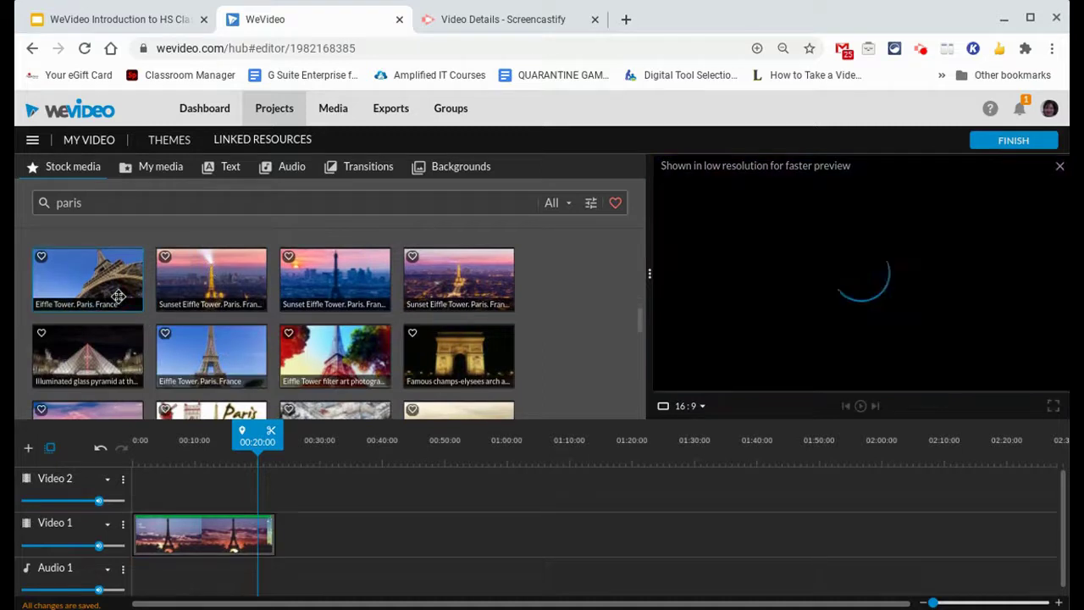
pyautogui.moveTo(115, 296); pyautogui.dragTo(303, 532)
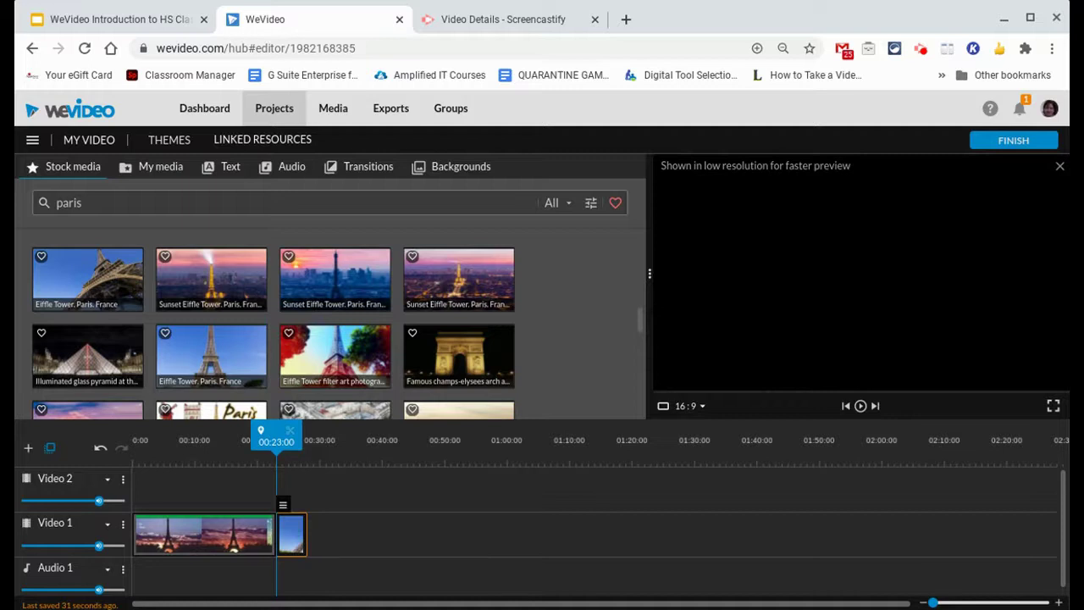
# Try to move the Eiffel Tower image onto the Audio 1 track, and return it to Video 1 beside the clip.
pyautogui.moveTo(292, 540); pyautogui.dragTo(292, 569)
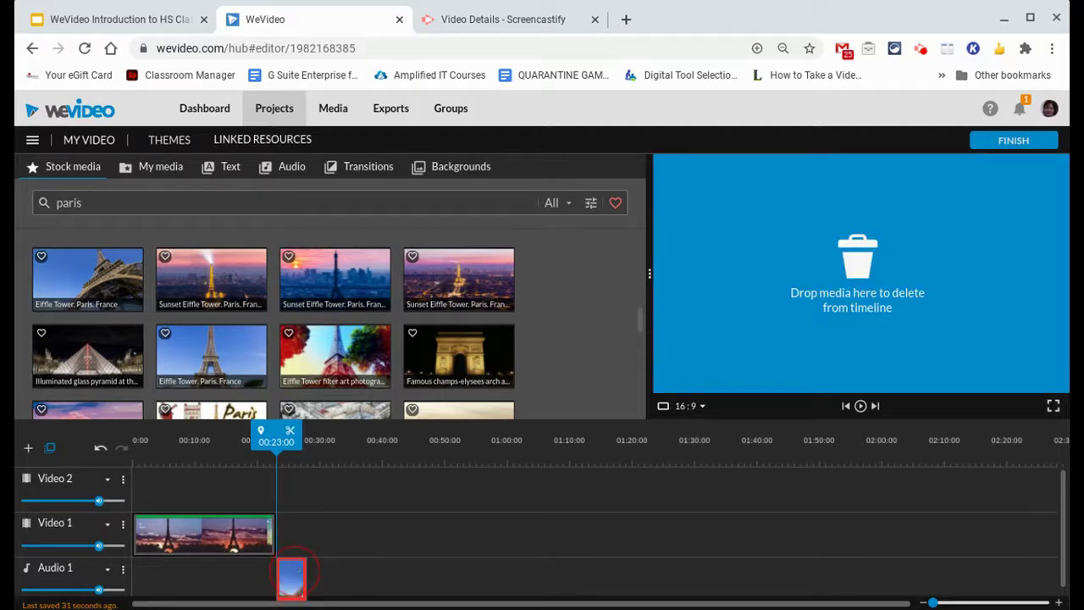
pyautogui.moveTo(291, 576); pyautogui.dragTo(289, 535)
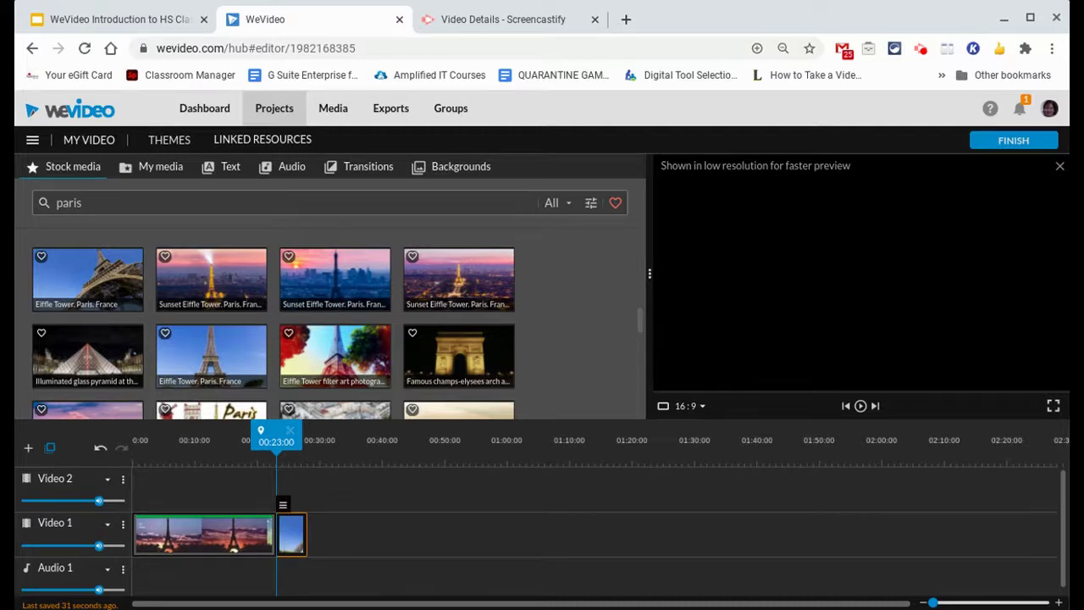
# Move the Eiffel Tower image to about 00:27:23 on Video 1, leaving a gap, and select the first clip at about 00:13:22.
pyautogui.moveTo(272, 429)
pyautogui.mouseDown()
pyautogui.moveTo(147, 427)
pyautogui.moveTo(259, 432)
pyautogui.mouseUp()
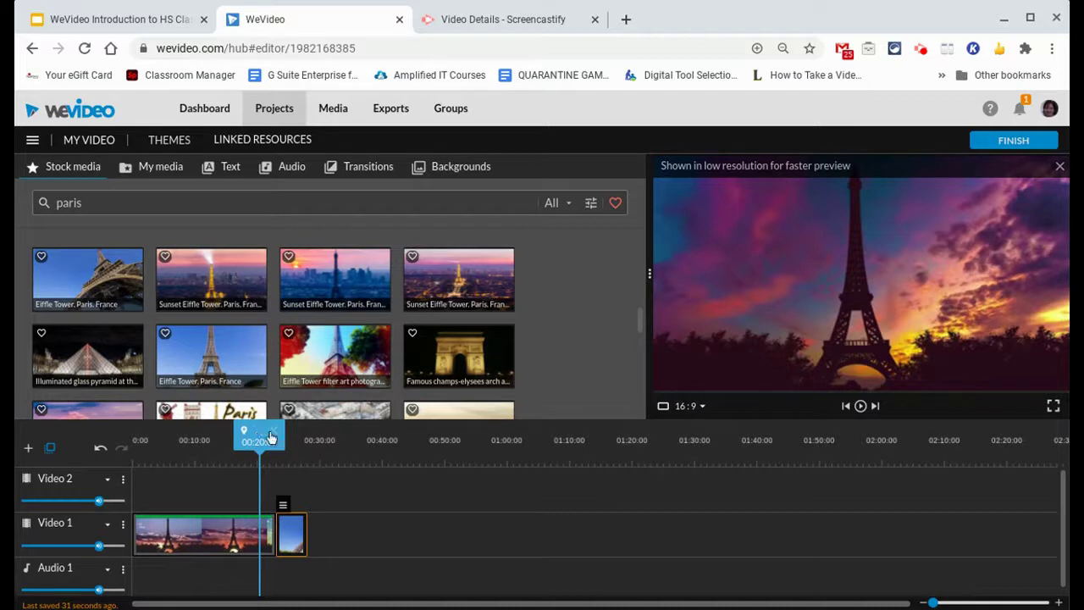
pyautogui.moveTo(293, 542); pyautogui.dragTo(324, 539)
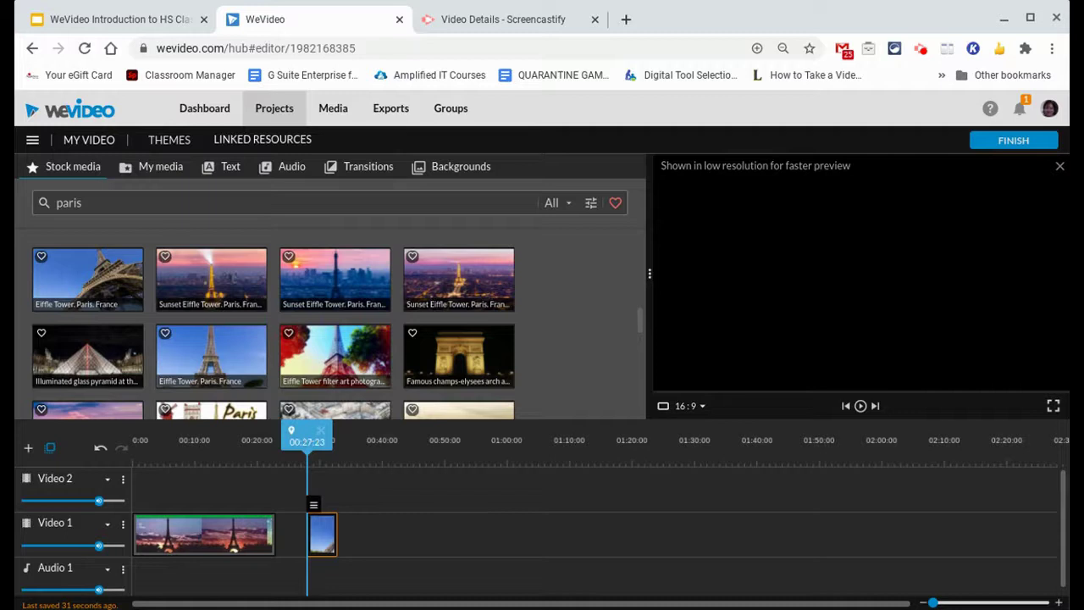
pyautogui.click(292, 432)
pyautogui.click(322, 404)
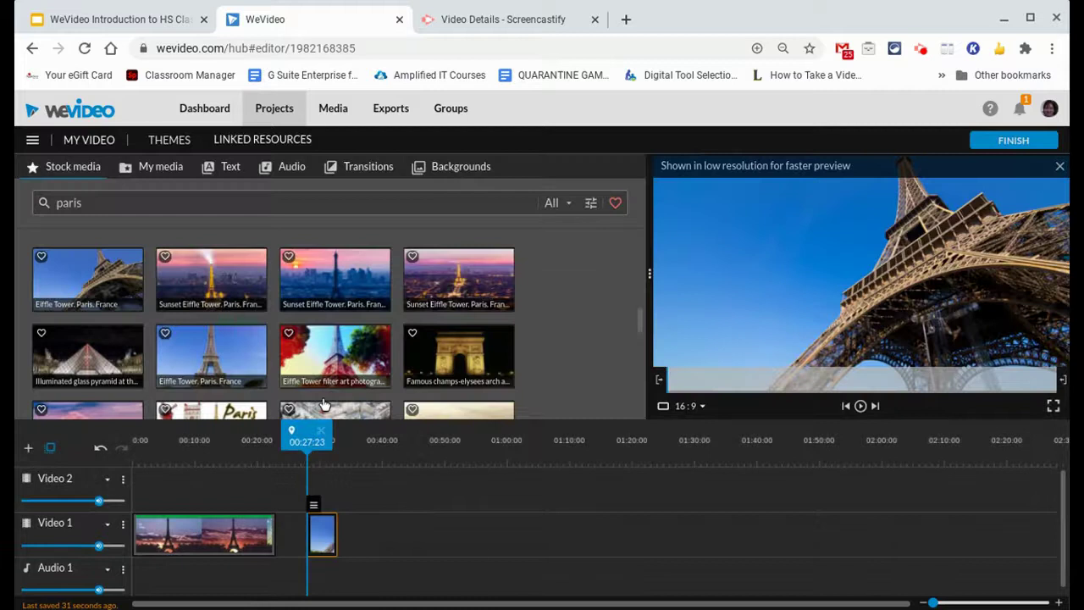
pyautogui.click(220, 542)
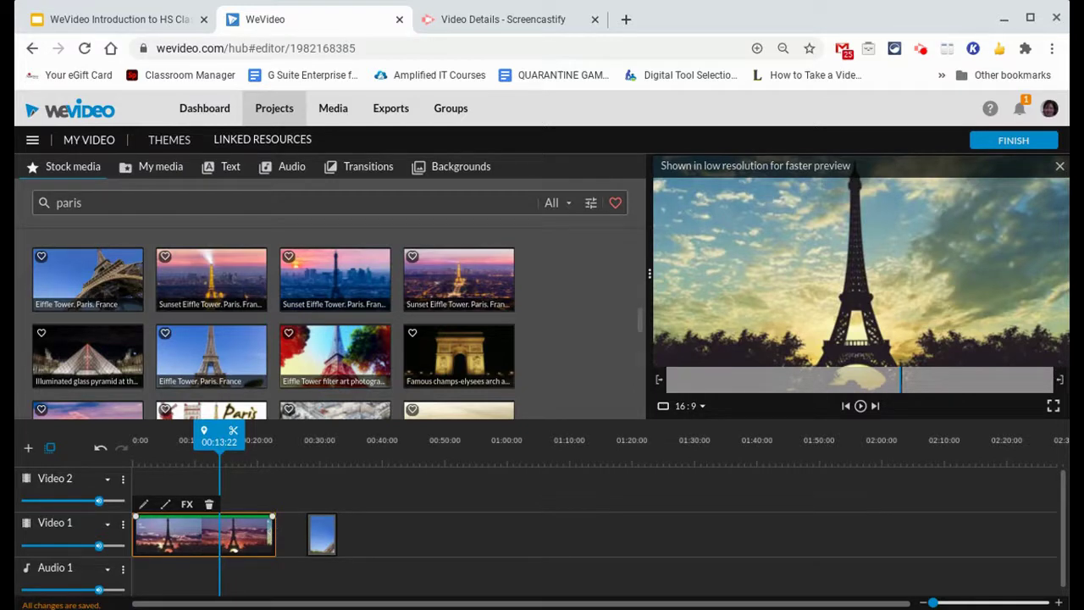
# Trim the end of the Eiffel Tower sunset clip back to 00:08:18 and extend it again to 00:14:02.
pyautogui.click(274, 530)
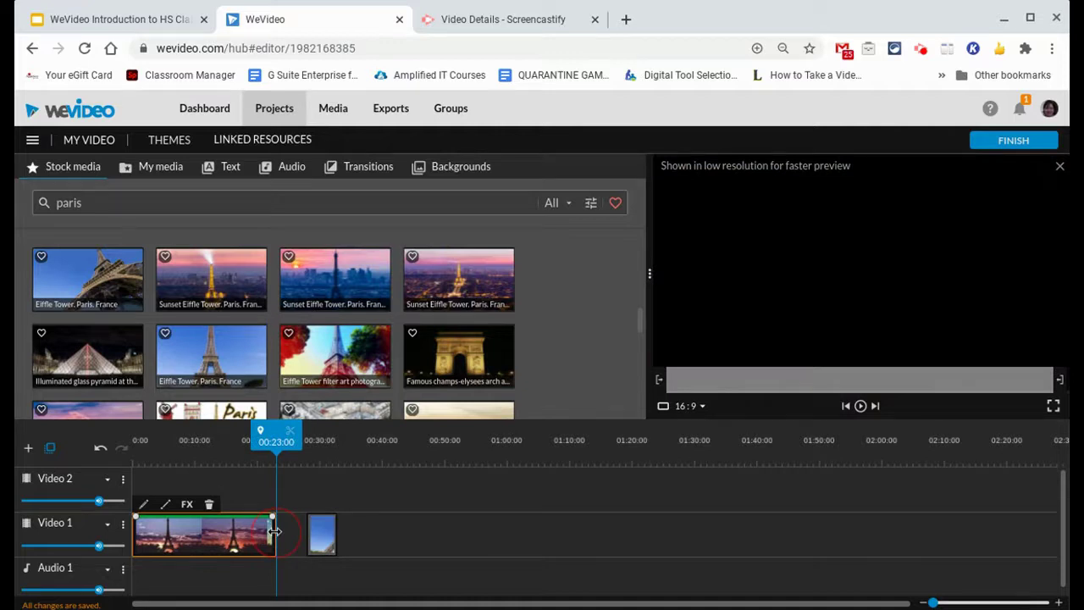
pyautogui.moveTo(274, 531); pyautogui.dragTo(186, 531)
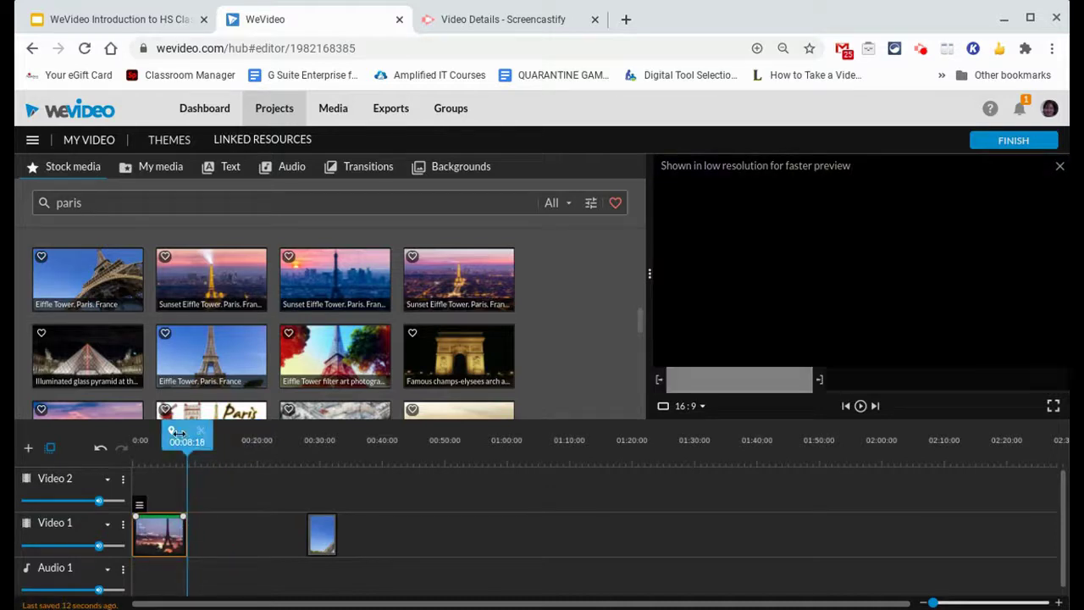
pyautogui.click(131, 436)
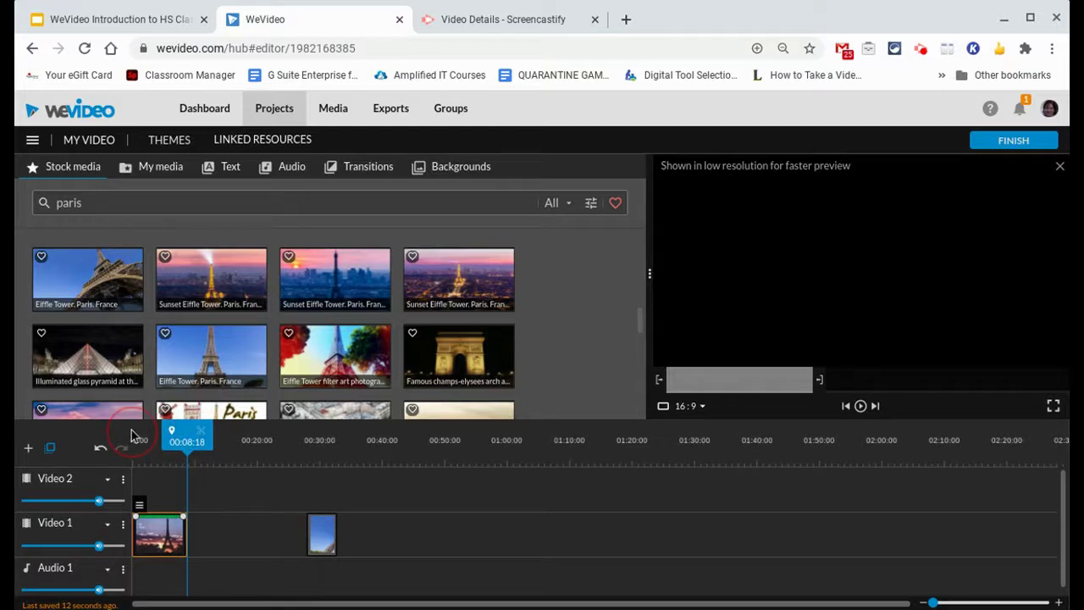
pyautogui.click(178, 537)
pyautogui.moveTo(185, 535); pyautogui.dragTo(218, 538)
# Close the gap on Video 1 by moving the Eiffel Tower image directly after the sunset clip at 00:14:02.
pyautogui.scroll(-1, 262, 373)
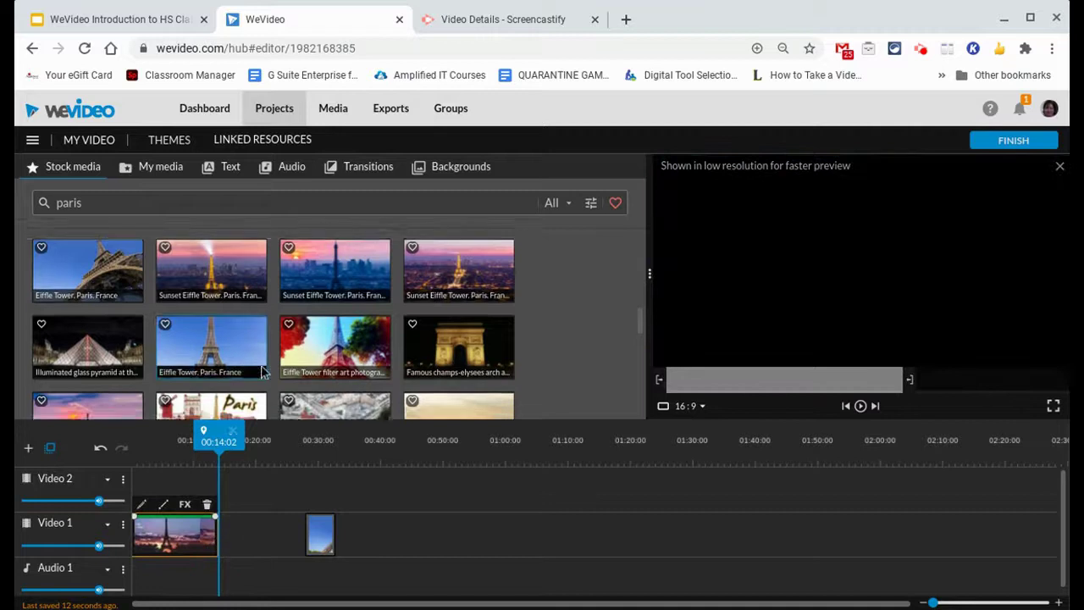
pyautogui.scroll(-1, 262, 373)
pyautogui.moveTo(320, 531); pyautogui.dragTo(231, 537)
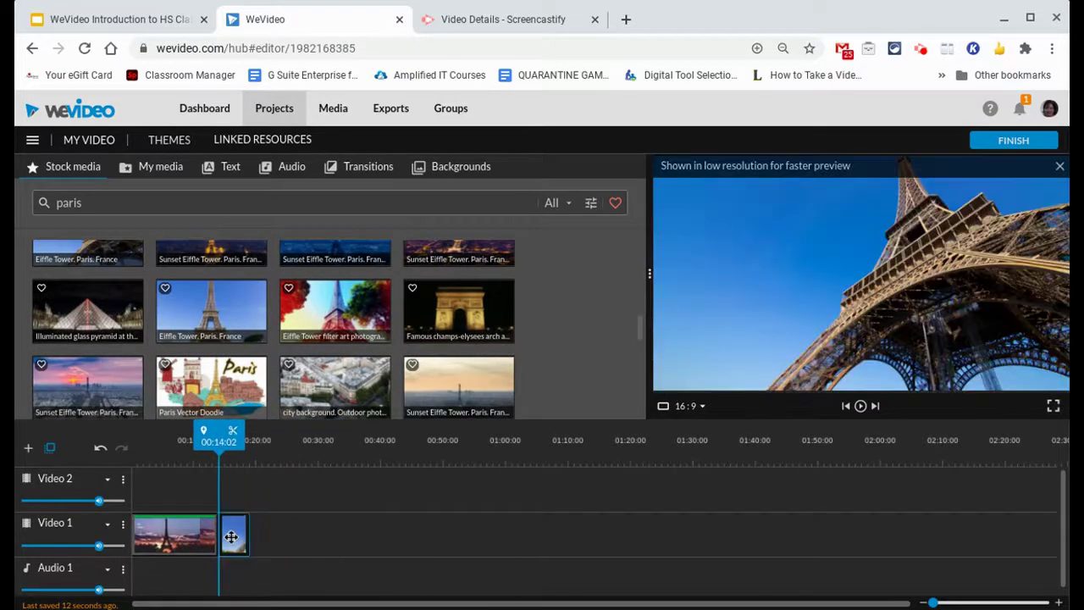
# Play the timeline from about 00:08 across the cut into the Eiffel Tower image and pause at 00:15:23.
pyautogui.moveTo(213, 435); pyautogui.dragTo(179, 435)
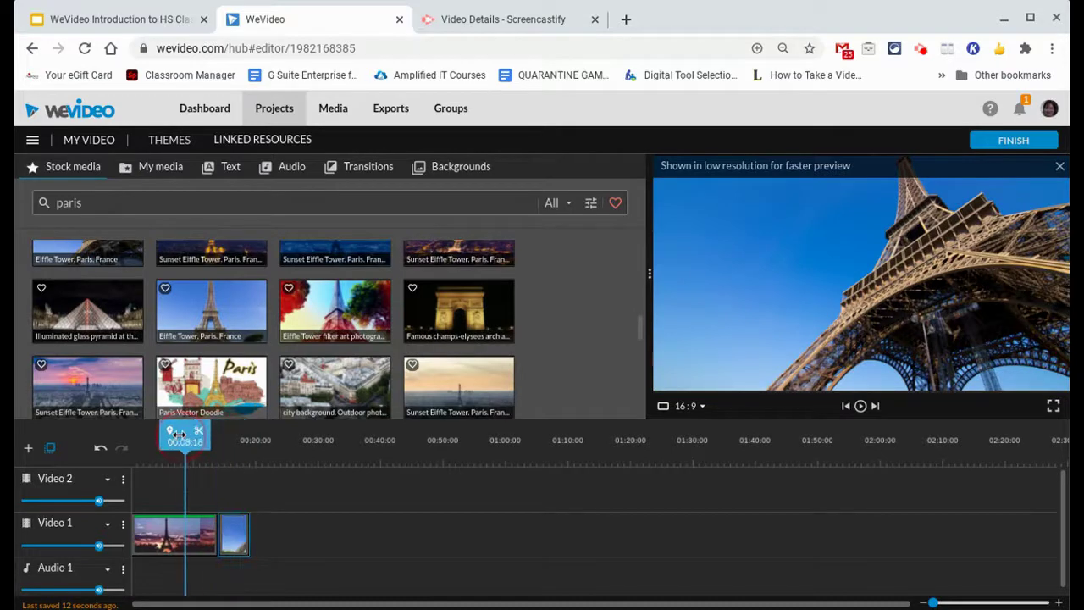
pyautogui.press('space')
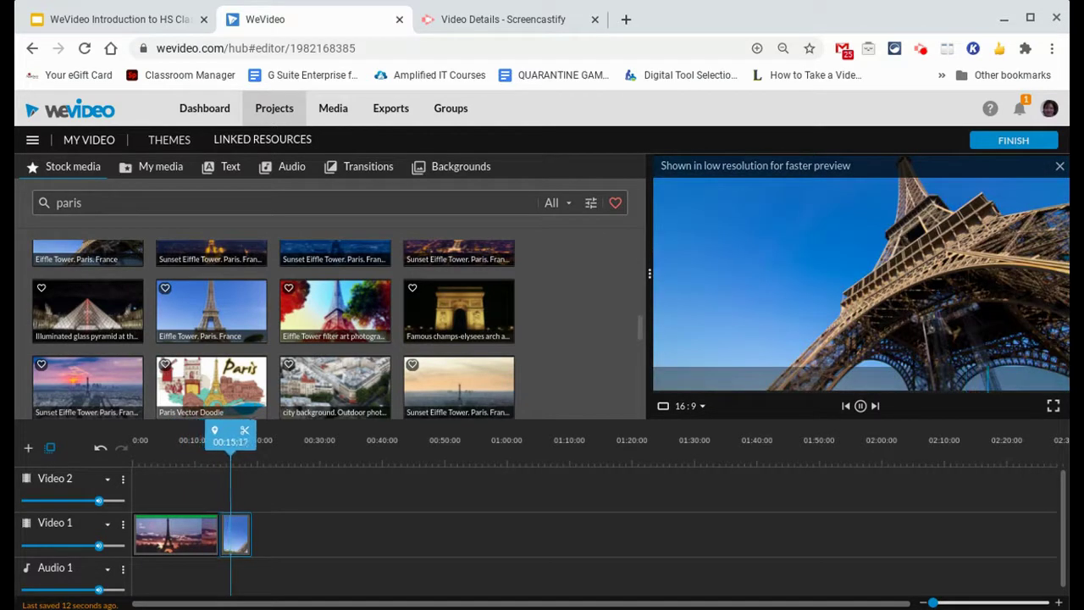
pyautogui.press('space')
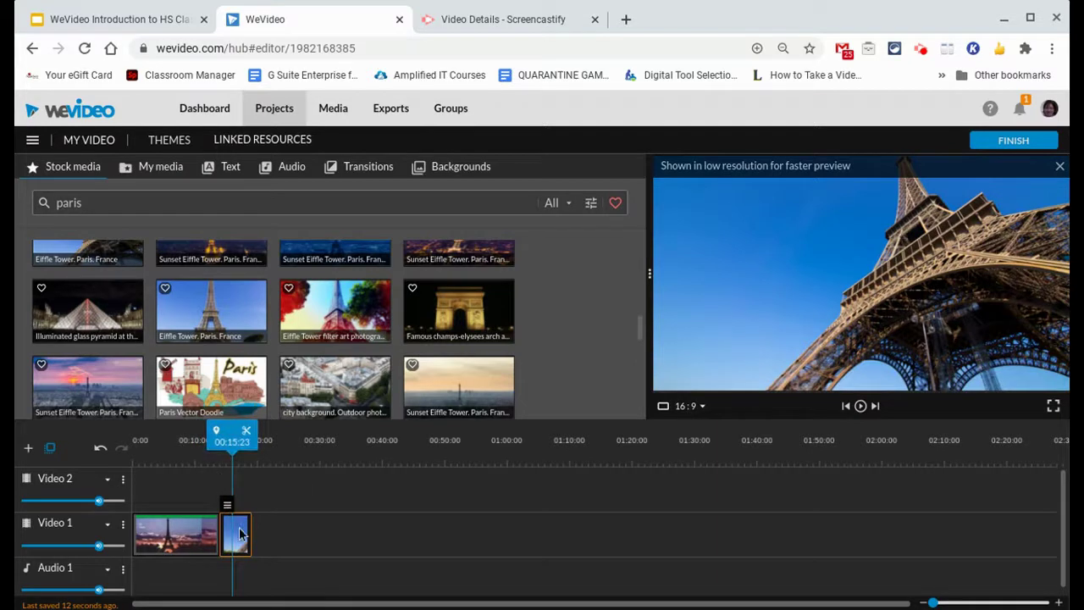
# Move the Eiffel Tower image to 00:21:18 on Video 1 and extend the sunset clip's end to meet it.
pyautogui.moveTo(240, 533); pyautogui.dragTo(287, 534)
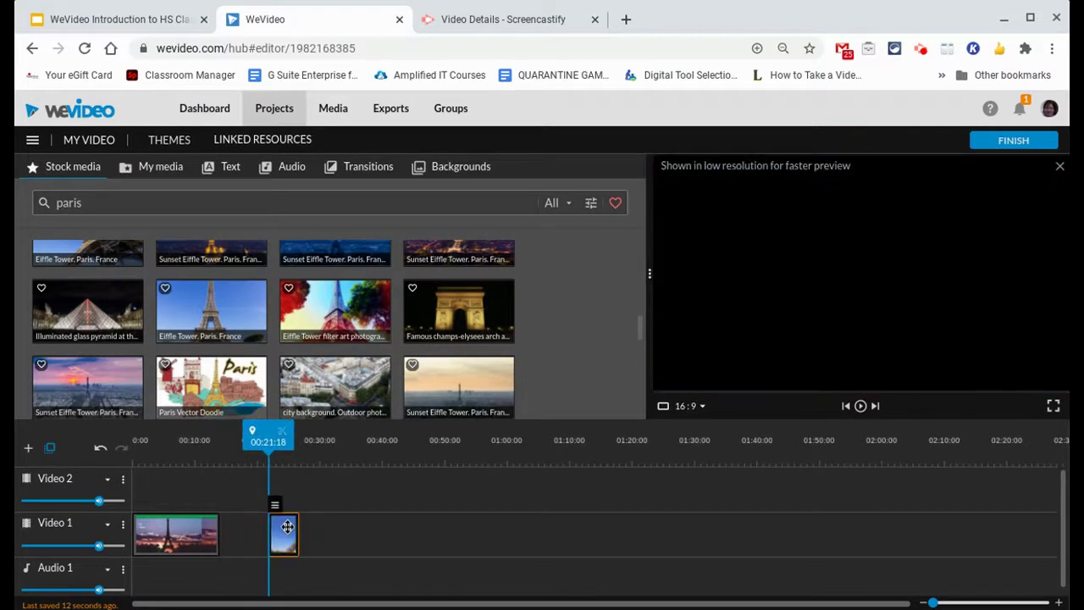
pyautogui.click(209, 532)
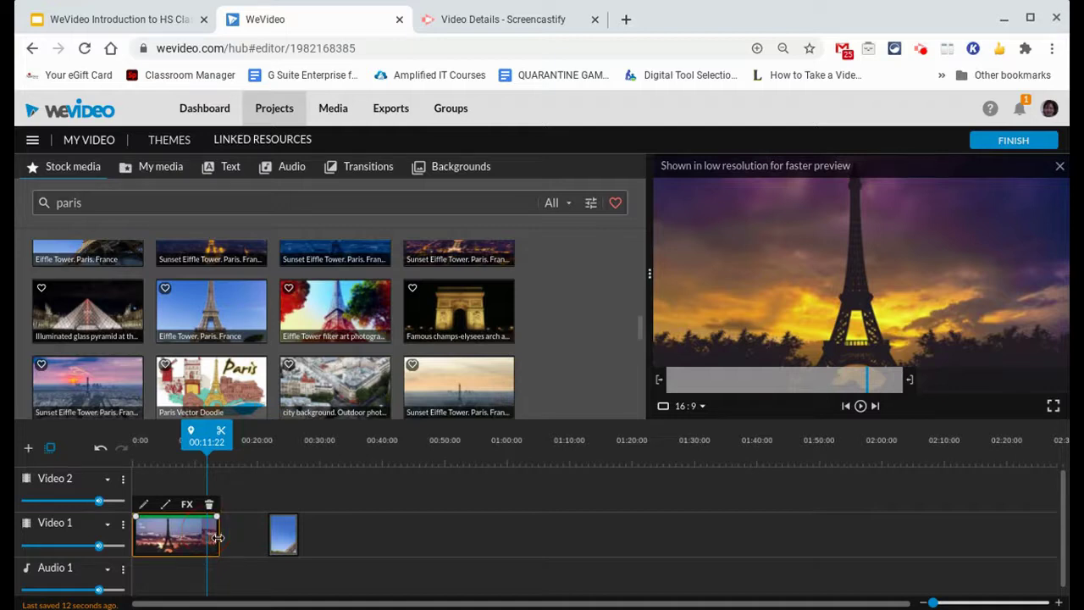
pyautogui.moveTo(218, 537); pyautogui.dragTo(279, 540)
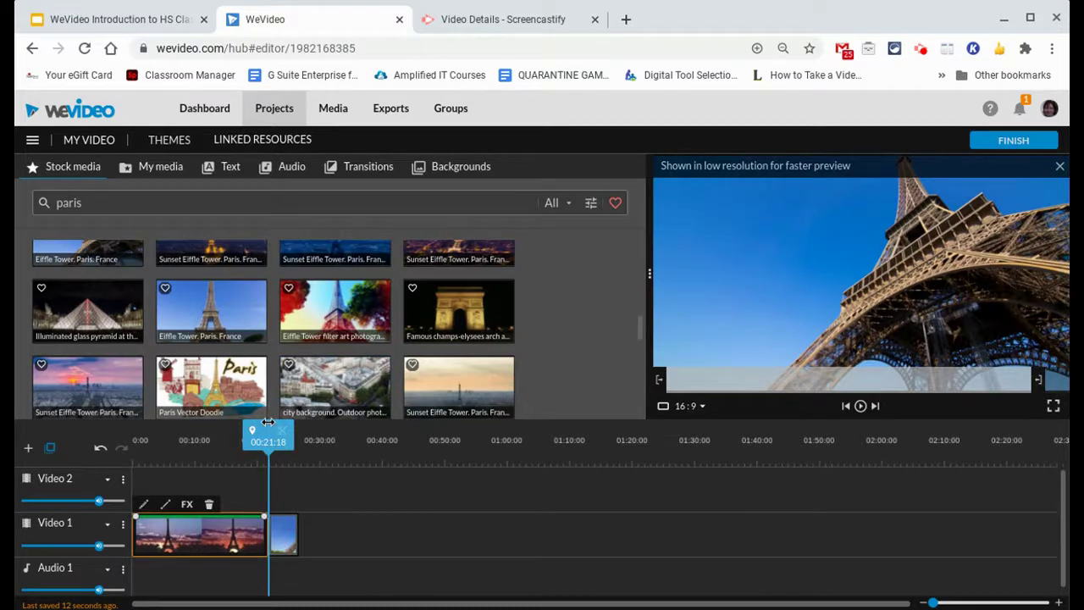
# Split the sunset clip at 00:10:21 and move its second part to 01:07:16 on Video 1.
pyautogui.moveTo(268, 423); pyautogui.dragTo(194, 430)
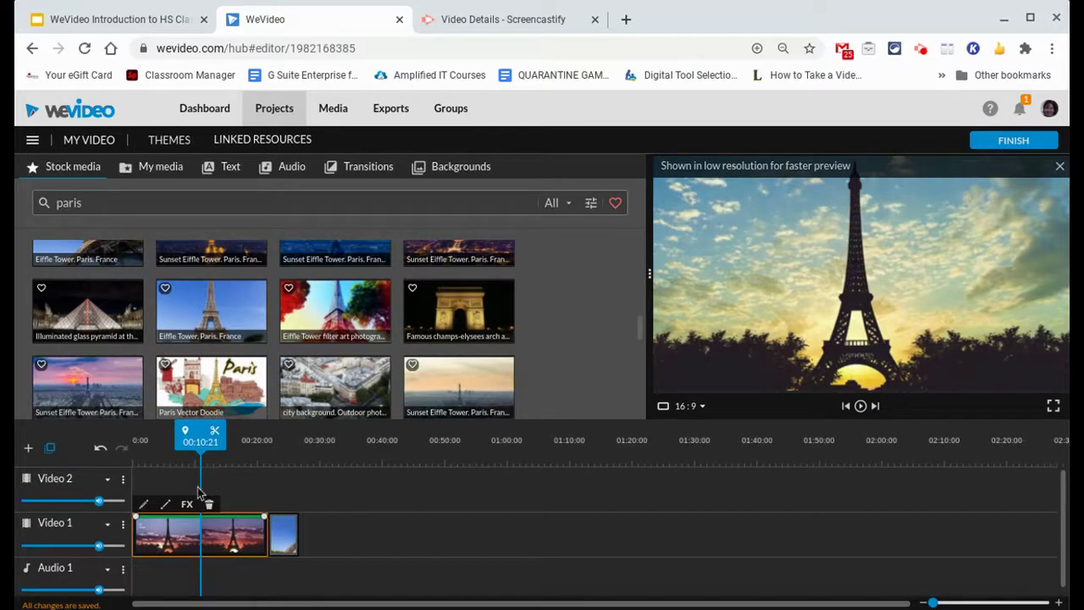
pyautogui.click(214, 434)
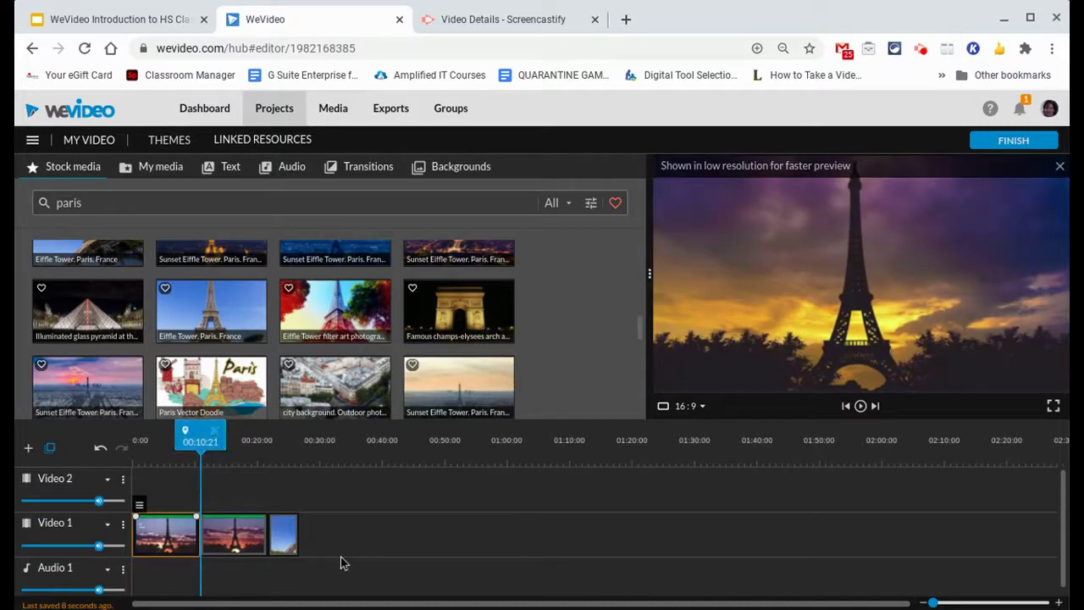
pyautogui.click(236, 552)
pyautogui.moveTo(236, 553); pyautogui.dragTo(576, 527)
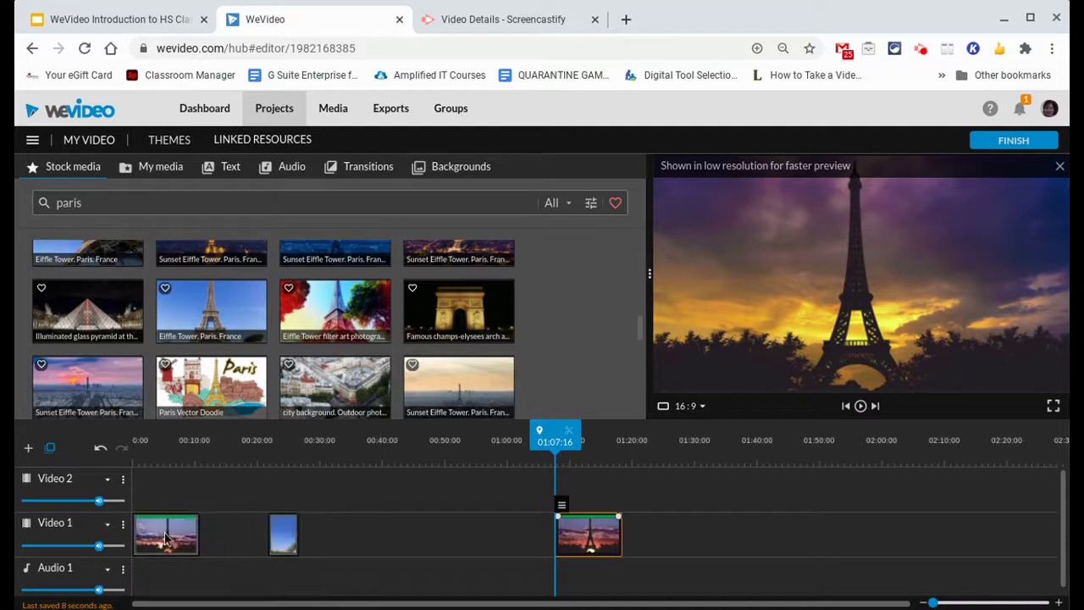
# Open the first sunset clip for editing, try both Fit options, and set its scale to 1.2.
pyautogui.doubleClick(152, 532)
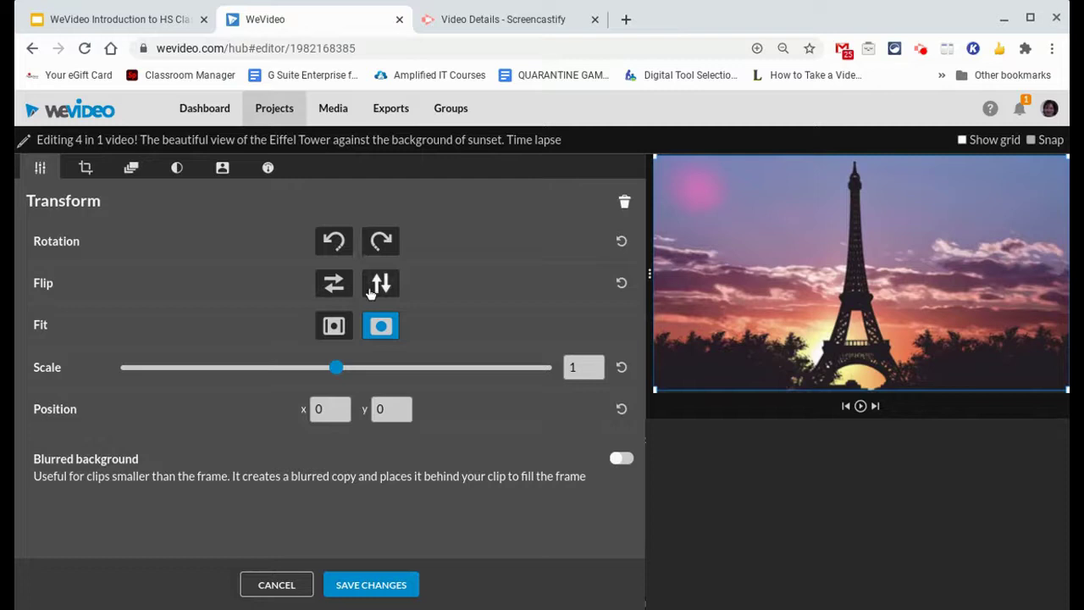
pyautogui.click(347, 326)
pyautogui.click(380, 328)
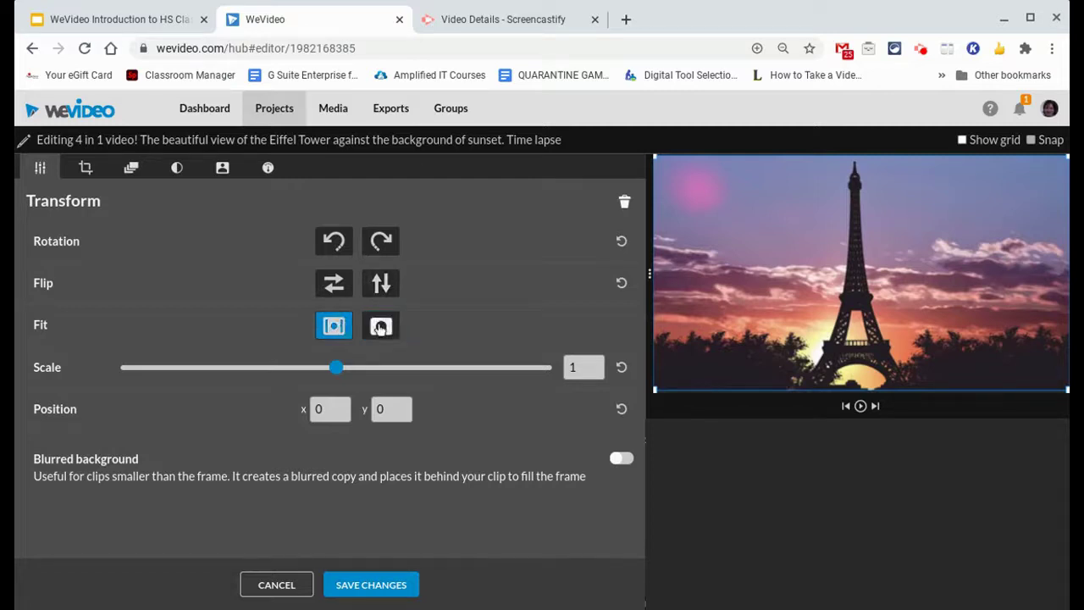
pyautogui.click(337, 366)
pyautogui.moveTo(339, 368)
pyautogui.mouseDown()
pyautogui.moveTo(447, 368)
pyautogui.moveTo(314, 370)
pyautogui.moveTo(346, 372)
pyautogui.mouseUp()
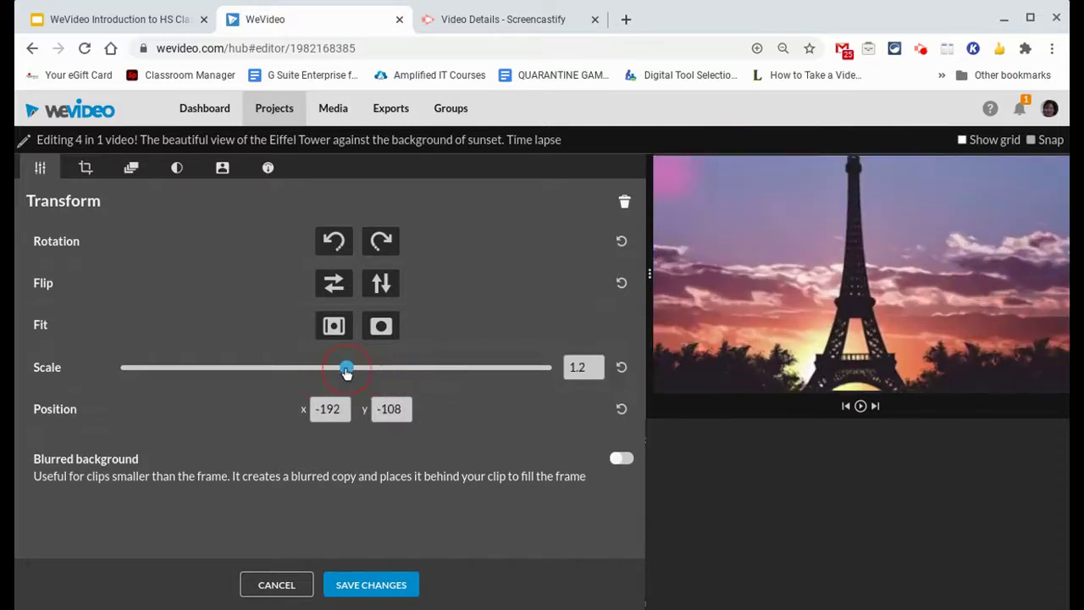
# View the clip's crop settings and set its animation start position to x -117, y -77.
pyautogui.click(85, 169)
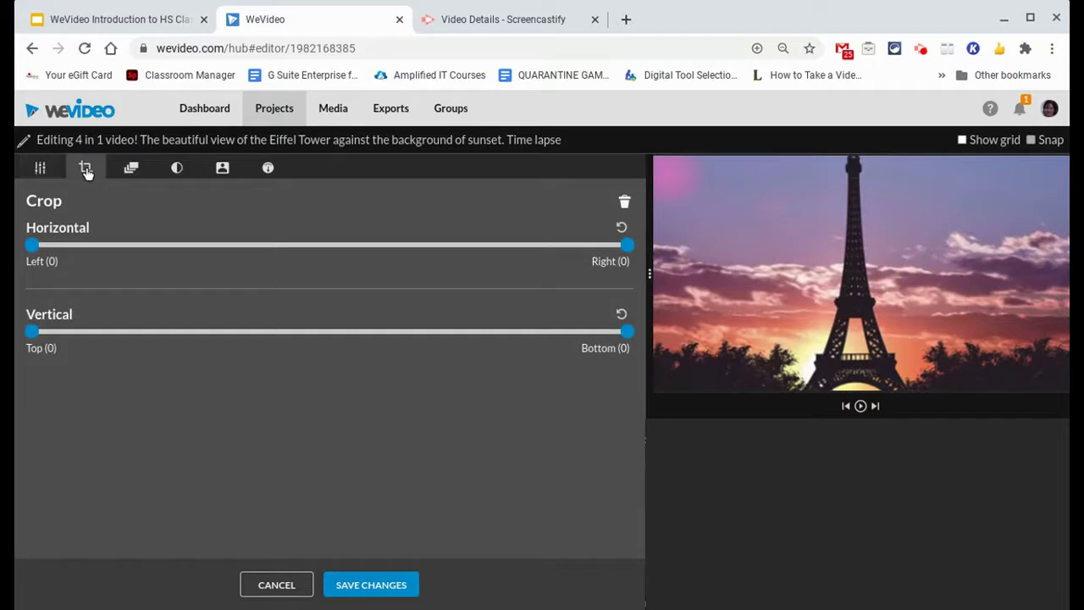
pyautogui.click(131, 169)
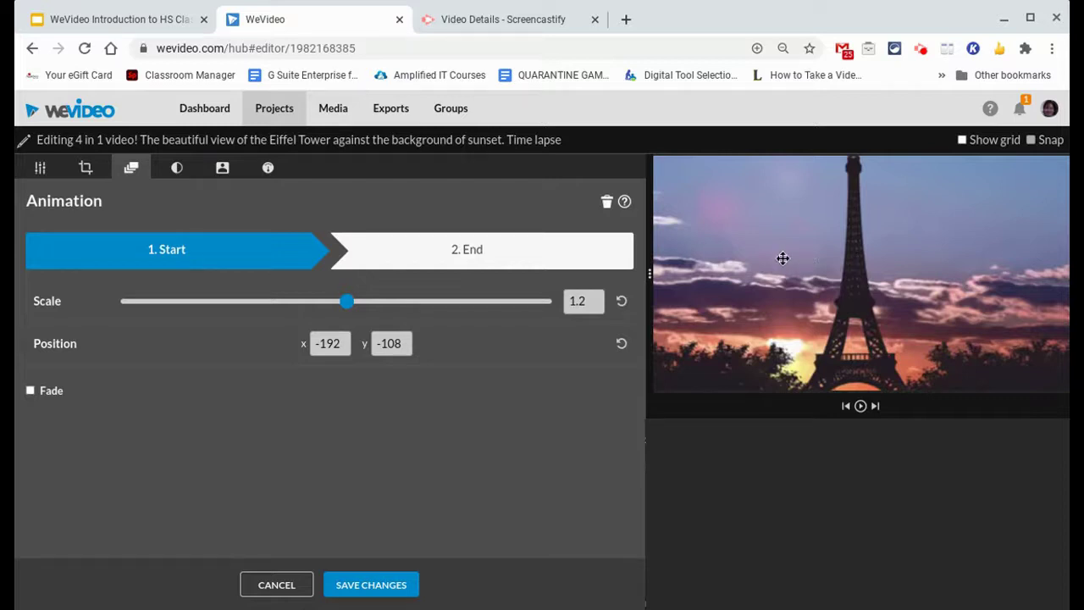
pyautogui.moveTo(783, 207)
pyautogui.mouseDown()
pyautogui.moveTo(777, 200)
pyautogui.moveTo(776, 239)
pyautogui.moveTo(780, 216)
pyautogui.moveTo(774, 223)
pyautogui.moveTo(793, 208)
pyautogui.mouseUp()
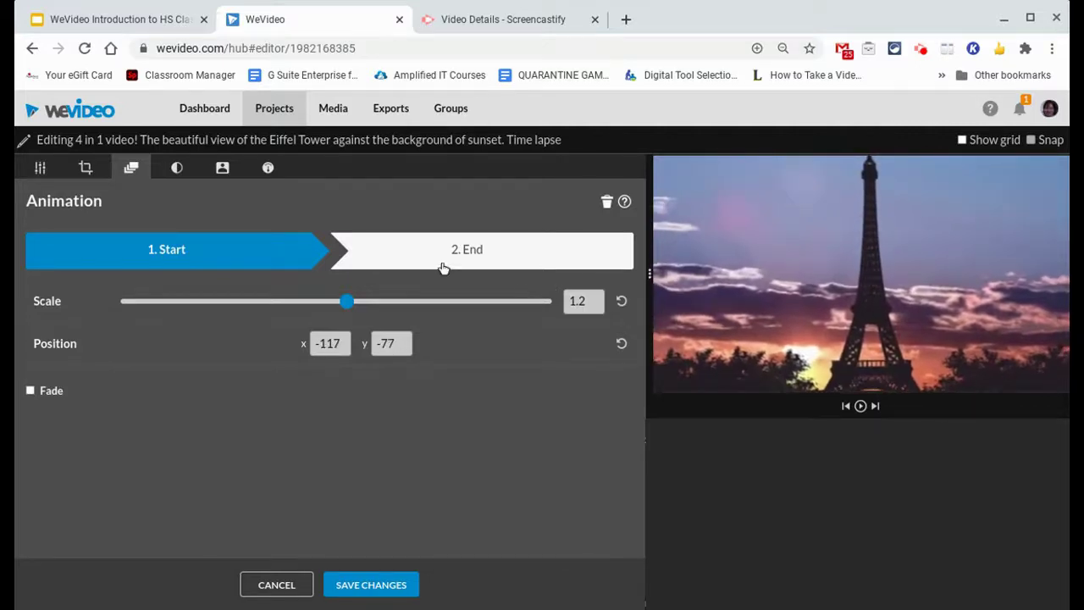
# Set the animation's end scale to 3.24 and its end position to x -2123, y -1820.
pyautogui.click(442, 267)
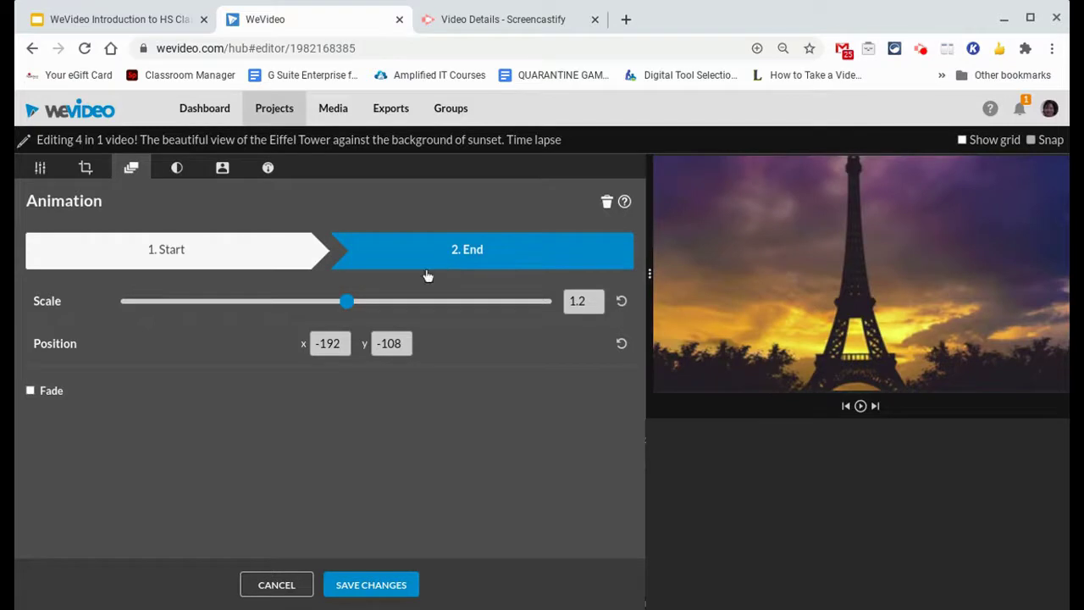
pyautogui.moveTo(345, 302); pyautogui.dragTo(459, 302)
pyautogui.moveTo(844, 322); pyautogui.dragTo(851, 188)
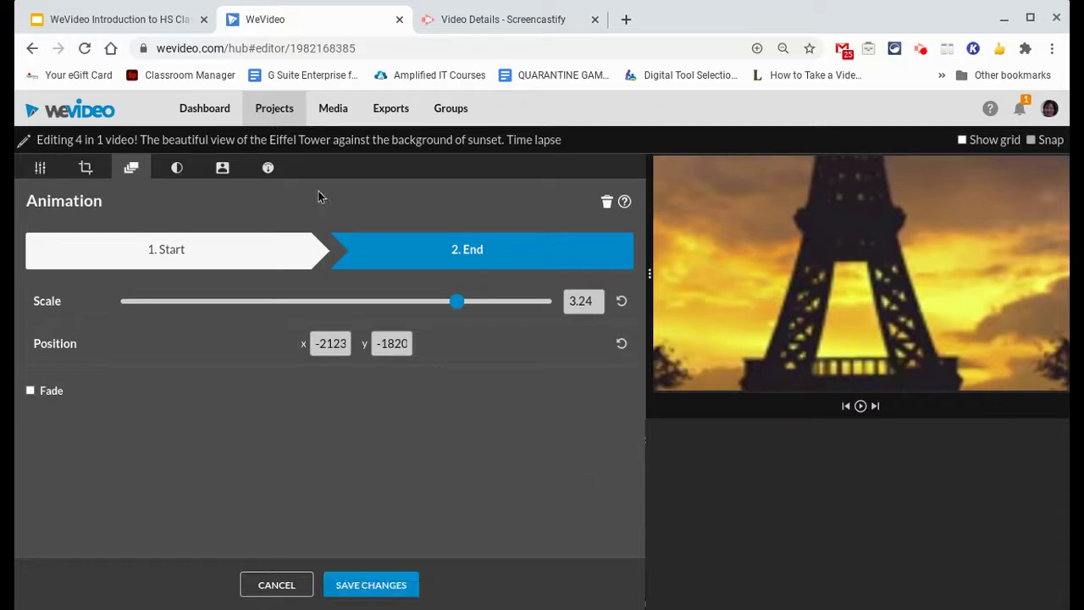
# Review the clip's Color, Color Keying and Speed settings, and save the clip changes.
pyautogui.click(177, 170)
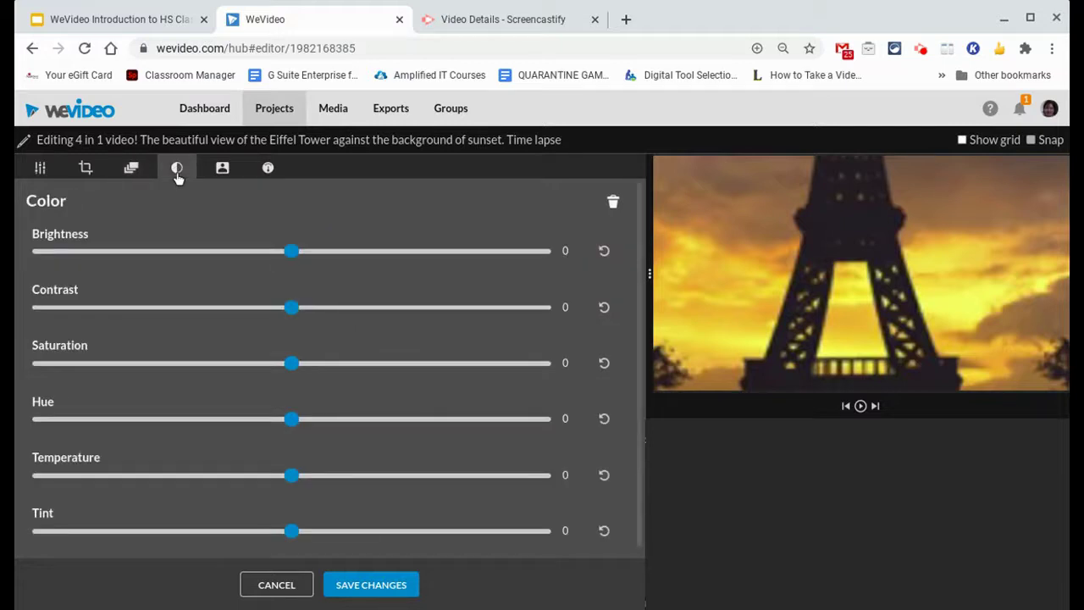
pyautogui.click(223, 169)
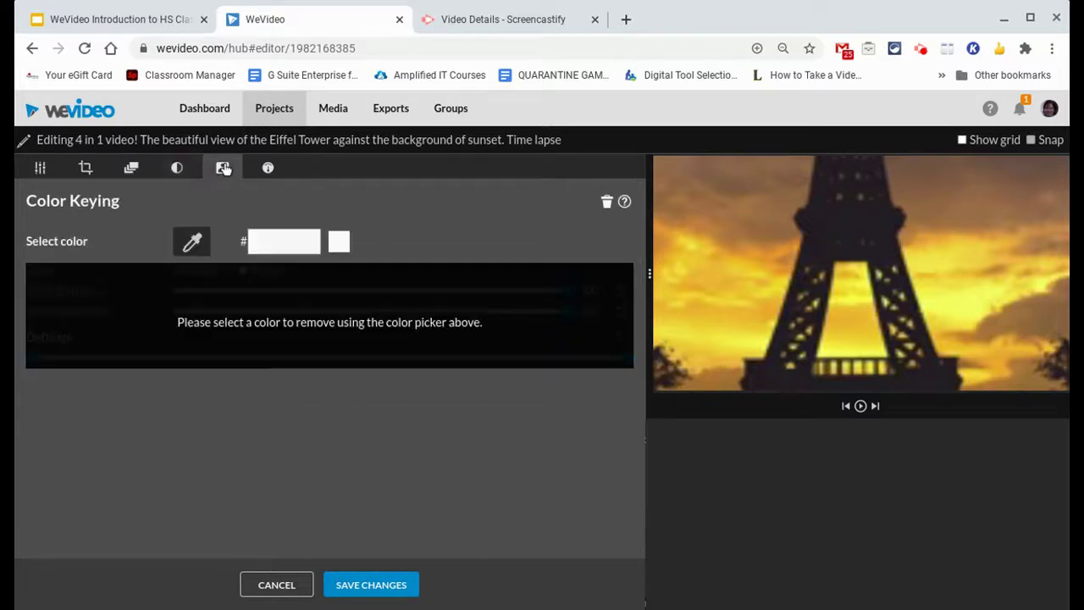
pyautogui.click(267, 170)
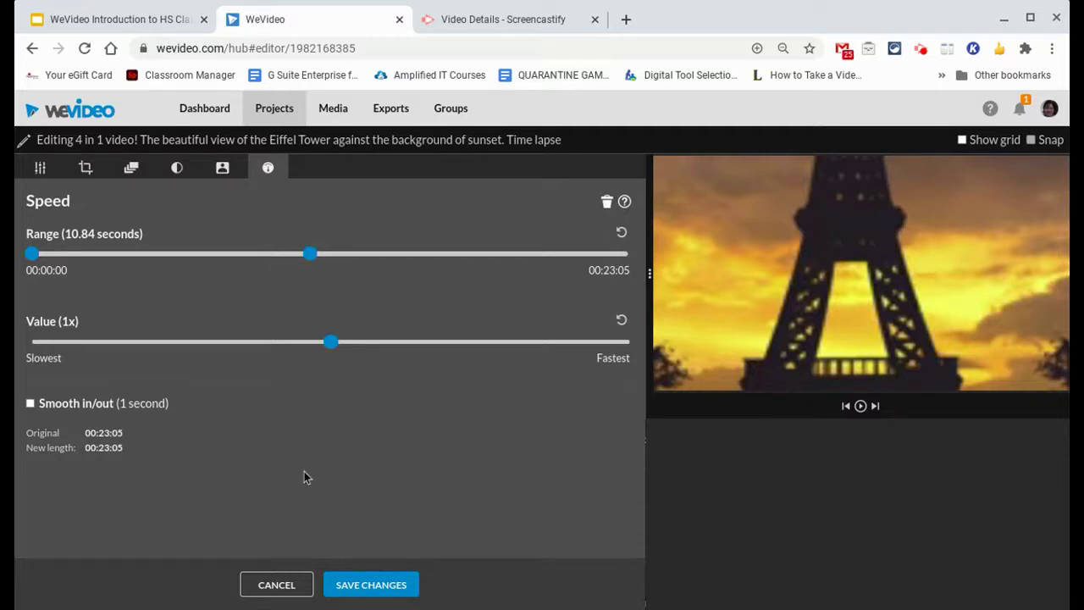
pyautogui.click(365, 593)
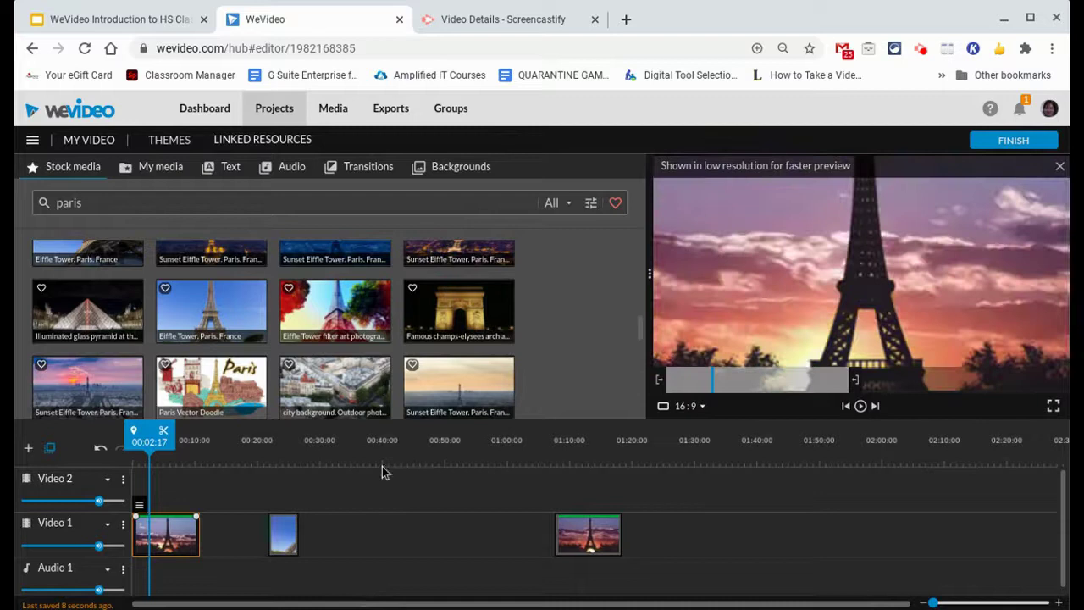
# Play the timeline from 00:00:00 to check the zoom animation, and stop at 00:09:21 with the first clip selected.
pyautogui.moveTo(153, 427); pyautogui.dragTo(128, 426)
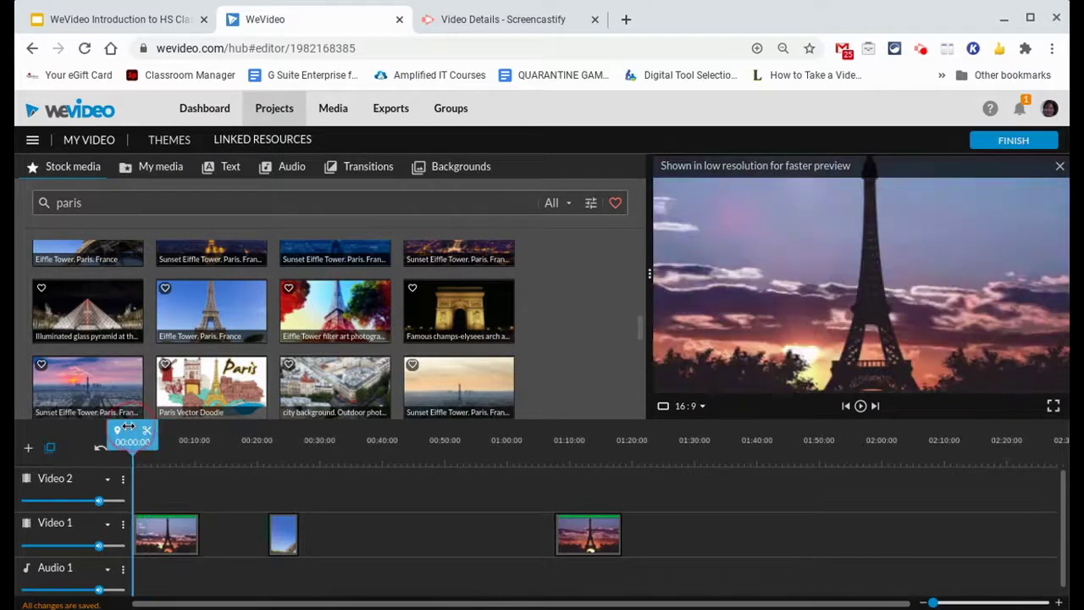
pyautogui.press('space')
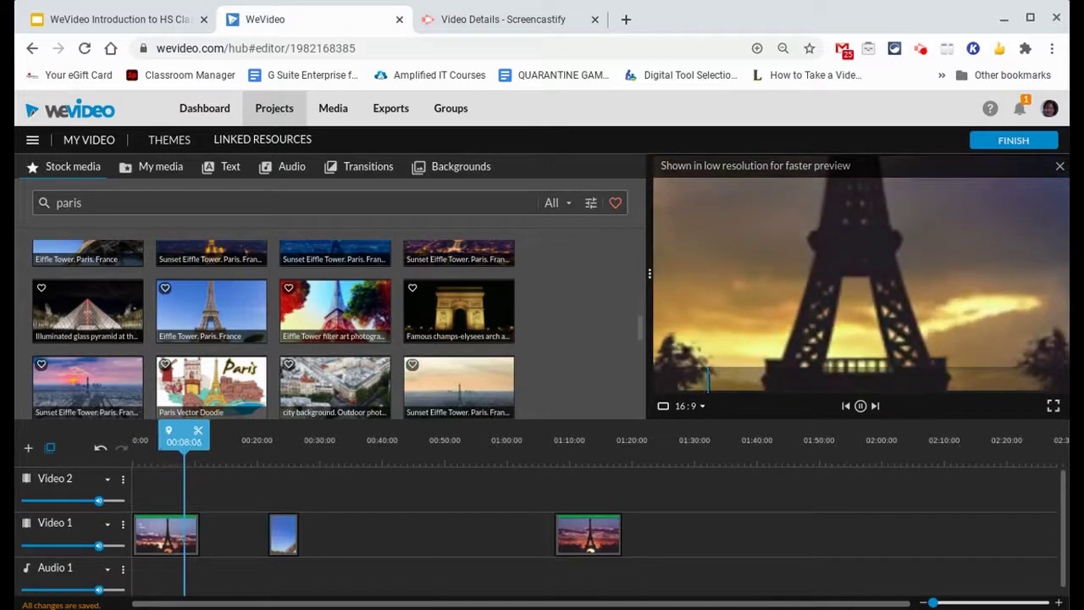
pyautogui.click(166, 533)
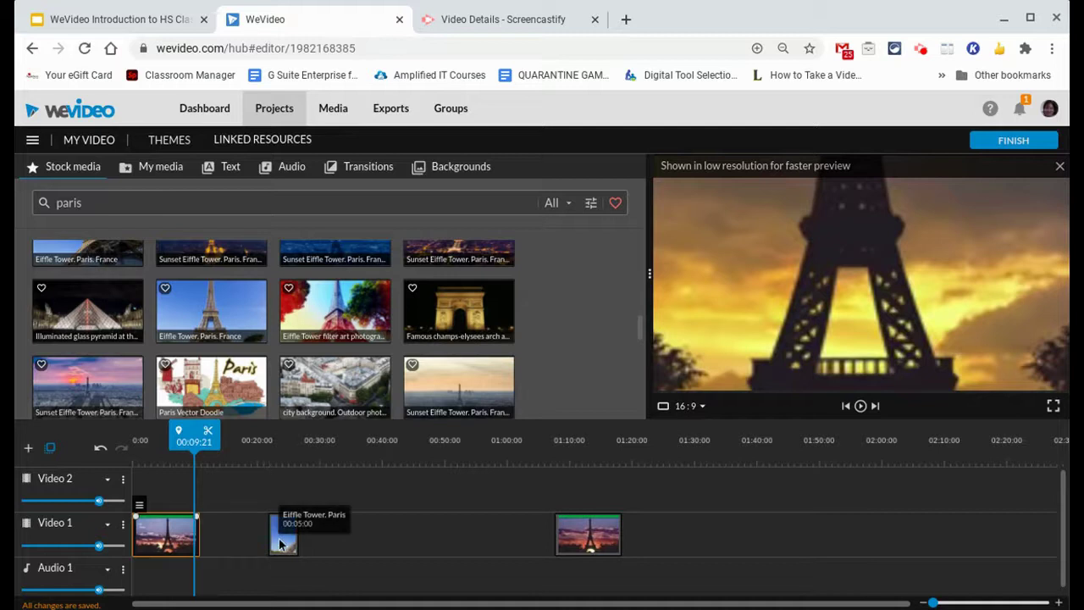
# Move the Eiffel Tower image directly after the first sunset clip at 00:10:21, and return to the video results for paris.
pyautogui.moveTo(279, 539); pyautogui.dragTo(215, 541)
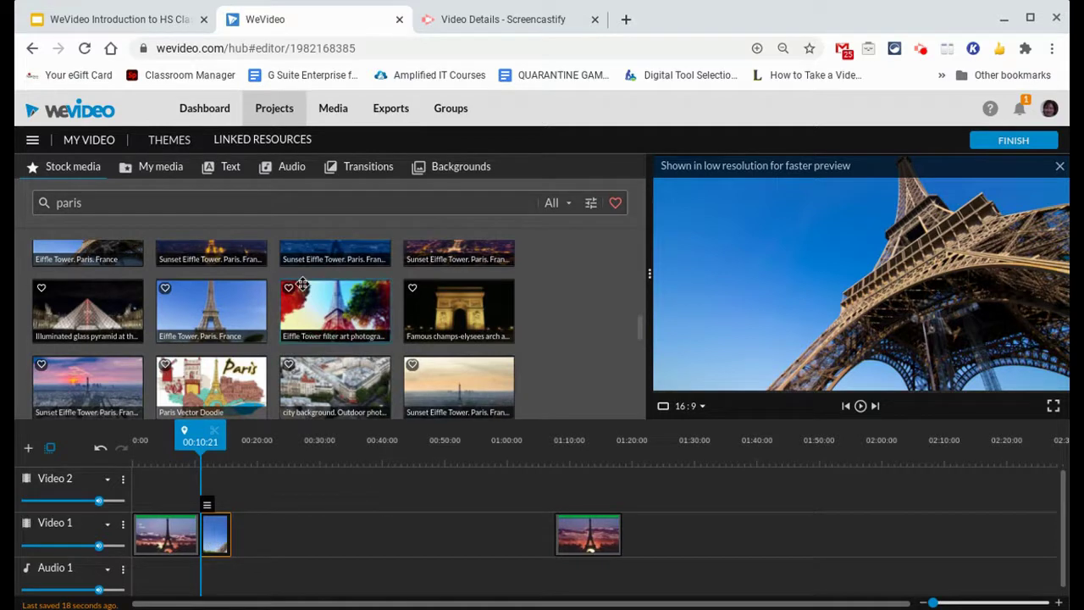
pyautogui.scroll(5, 303, 285)
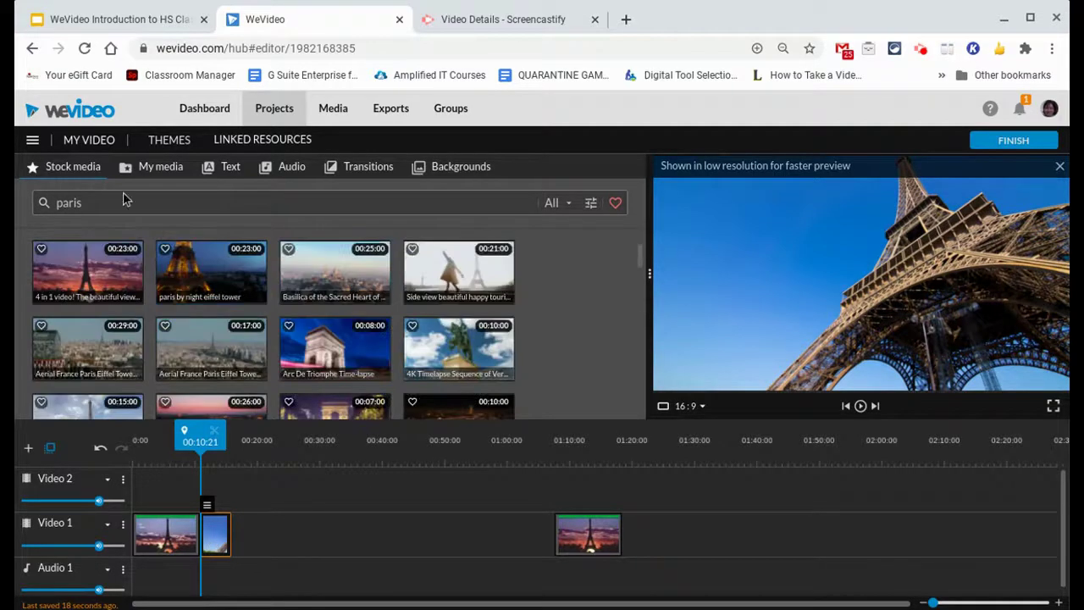